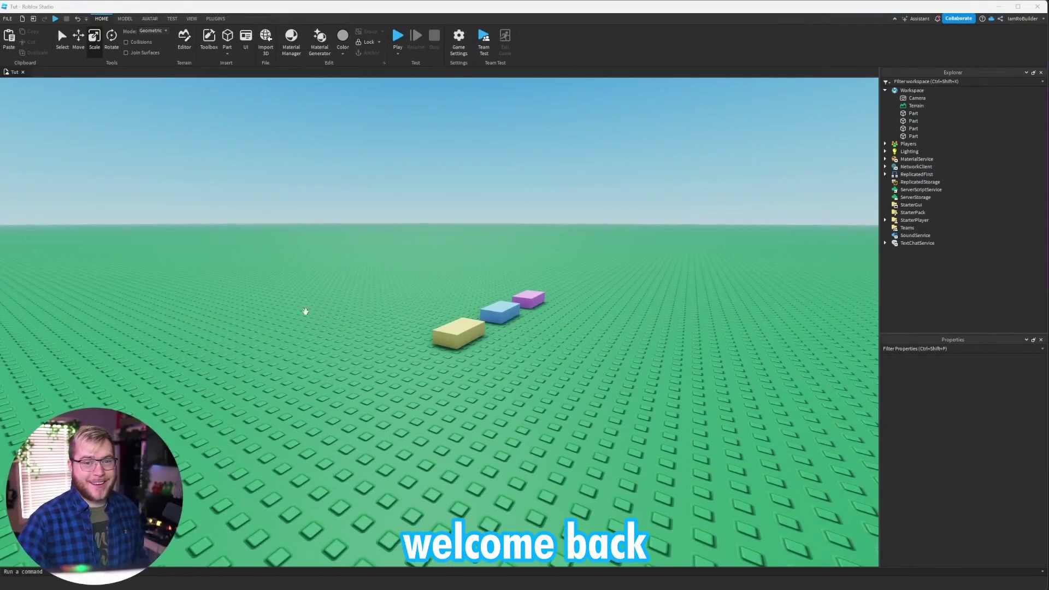
pyautogui.moveTo(305, 312); pyautogui.dragTo(513, 280, button='right')
pyautogui.scroll(-4, 513, 283)
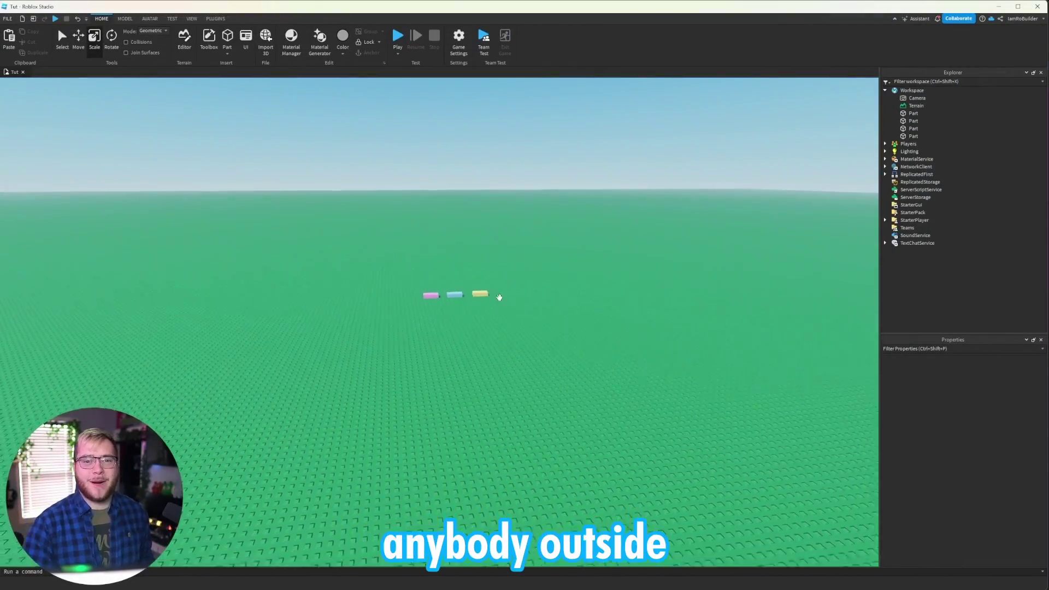
pyautogui.scroll(10, 518, 296)
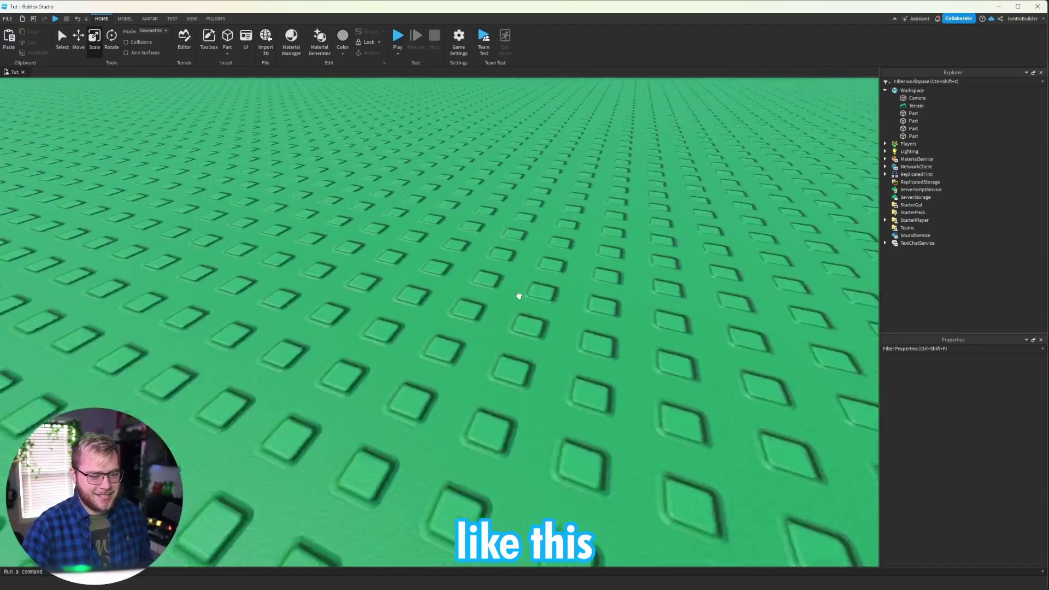
pyautogui.scroll(-10, 518, 295)
pyautogui.scroll(8, 518, 295)
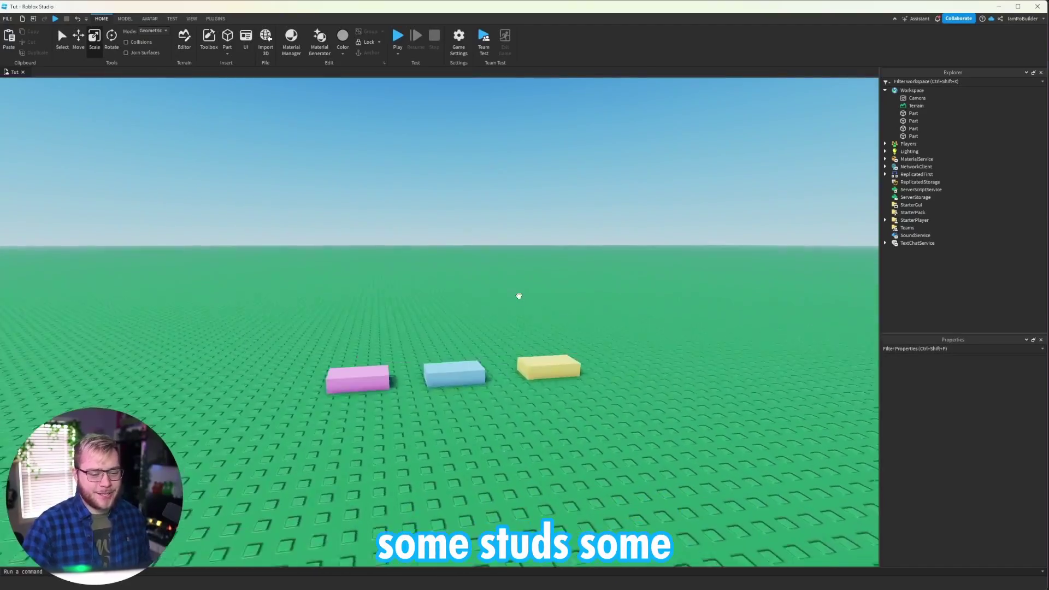
pyautogui.scroll(-12, 519, 295)
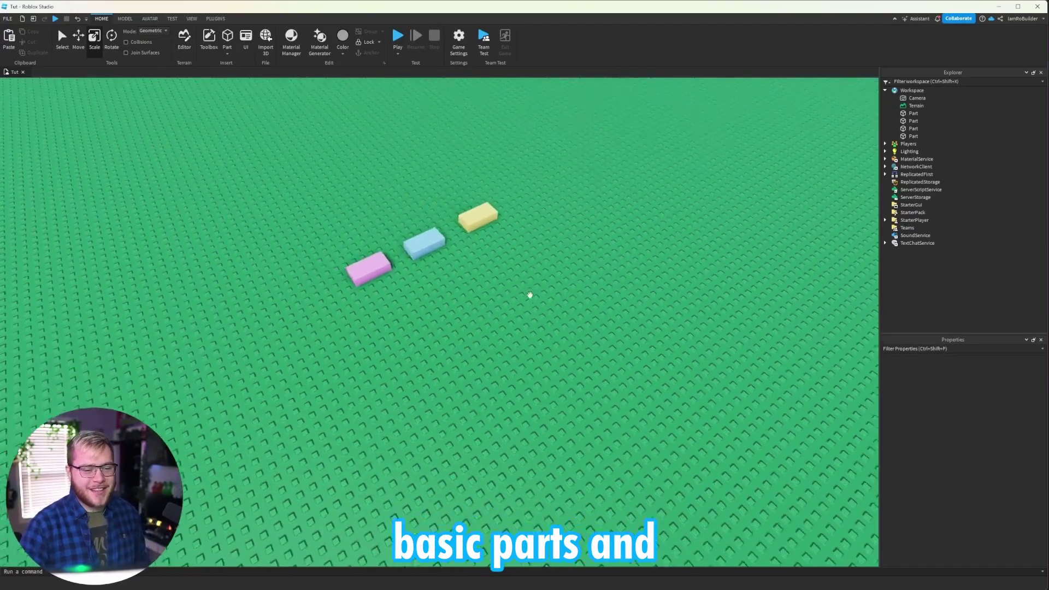
pyautogui.scroll(-3, 533, 292)
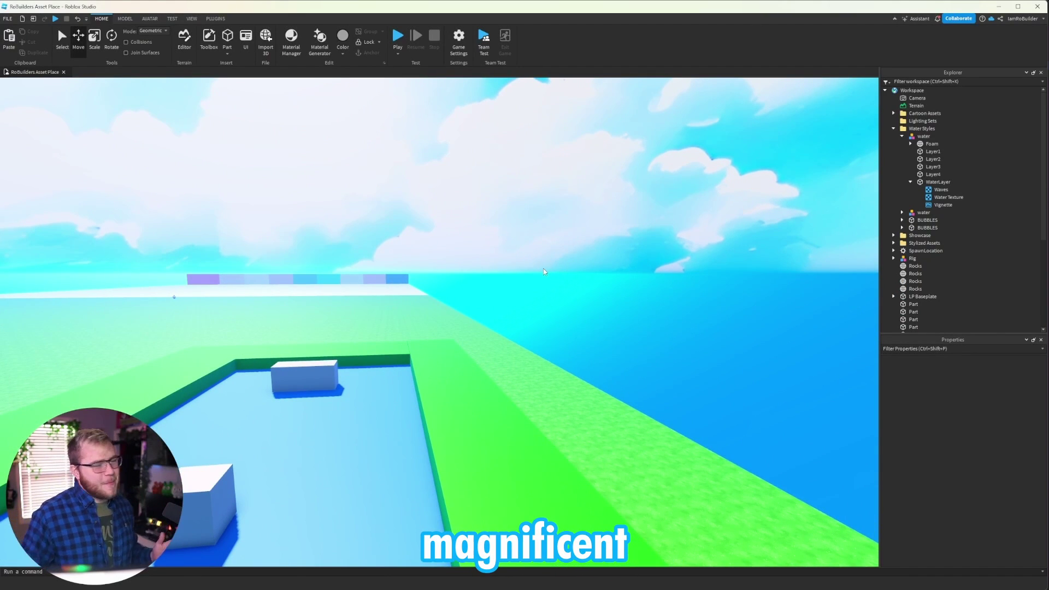
# Step: Select the plain green border parts surrounding the blue pool together
pyautogui.press('w')
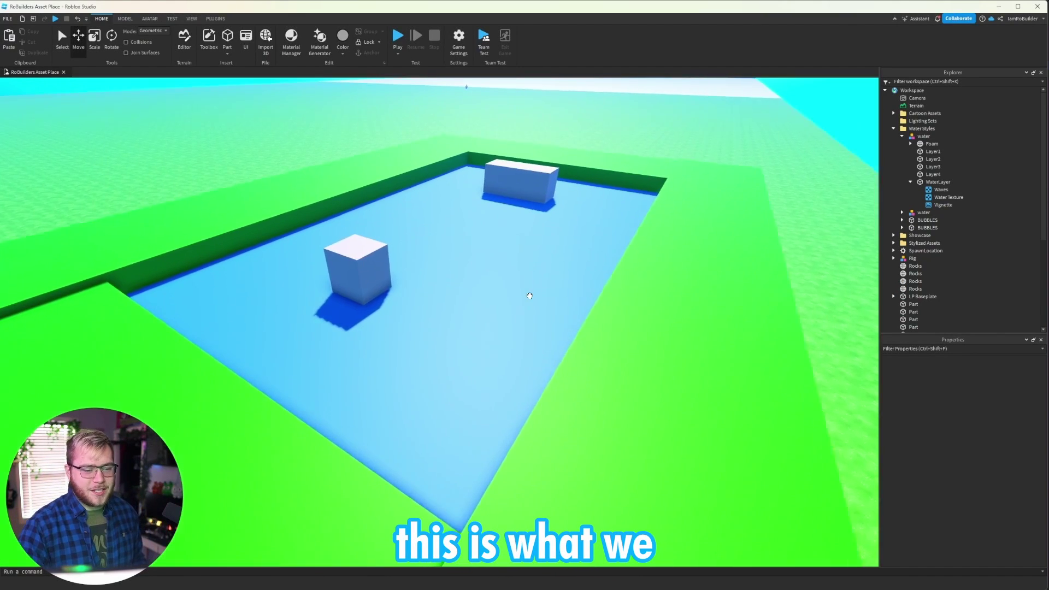
pyautogui.press('a')
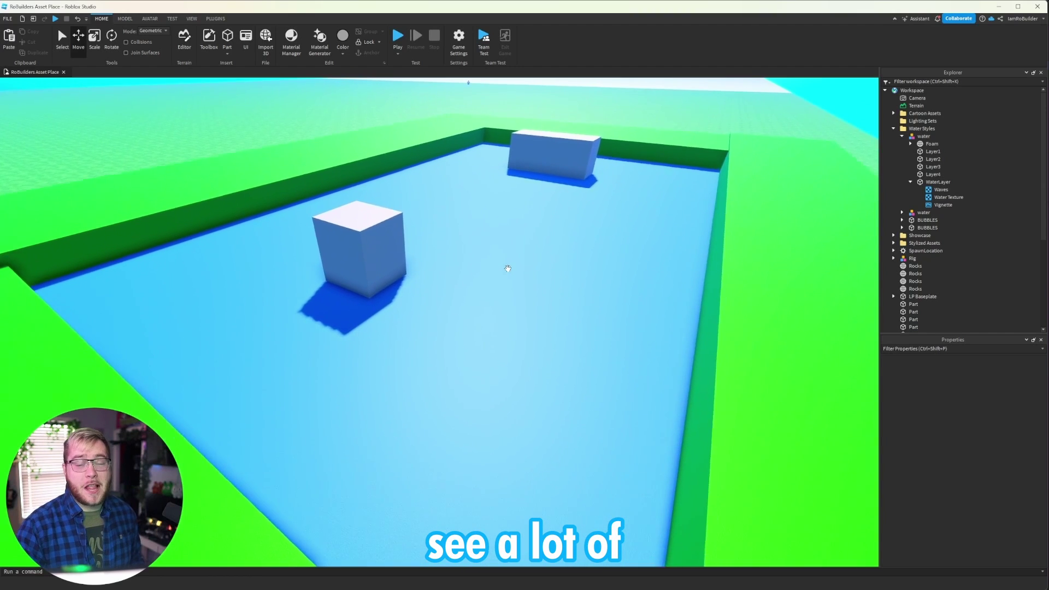
pyautogui.press('a')
pyautogui.moveTo(507, 268); pyautogui.dragTo(648, 264, button='right')
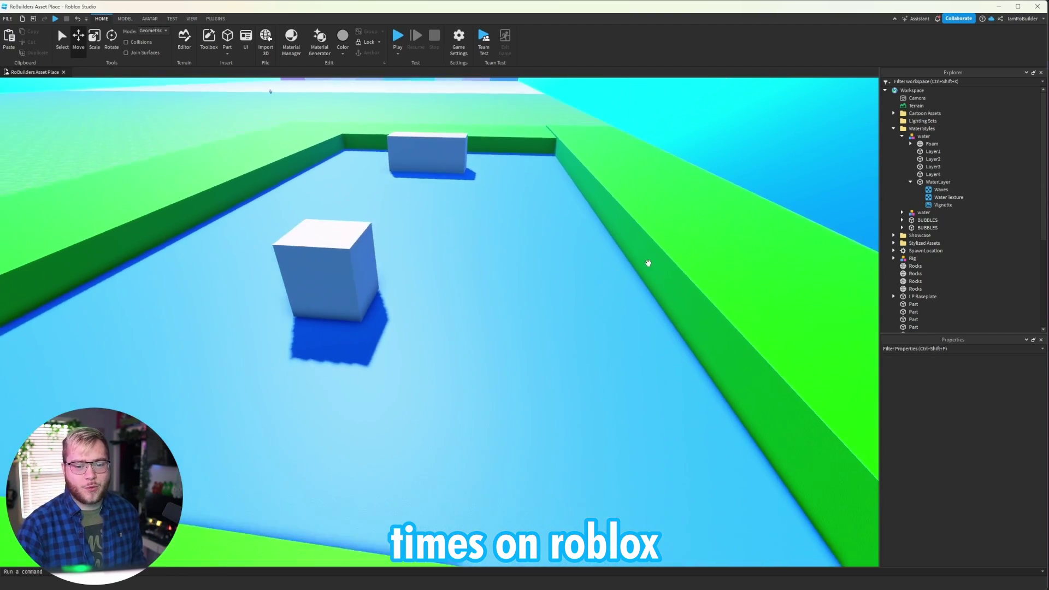
pyautogui.click(673, 253)
pyautogui.press('d')
pyautogui.keyDown('shift'); pyautogui.click(484, 151); pyautogui.keyUp('shift')
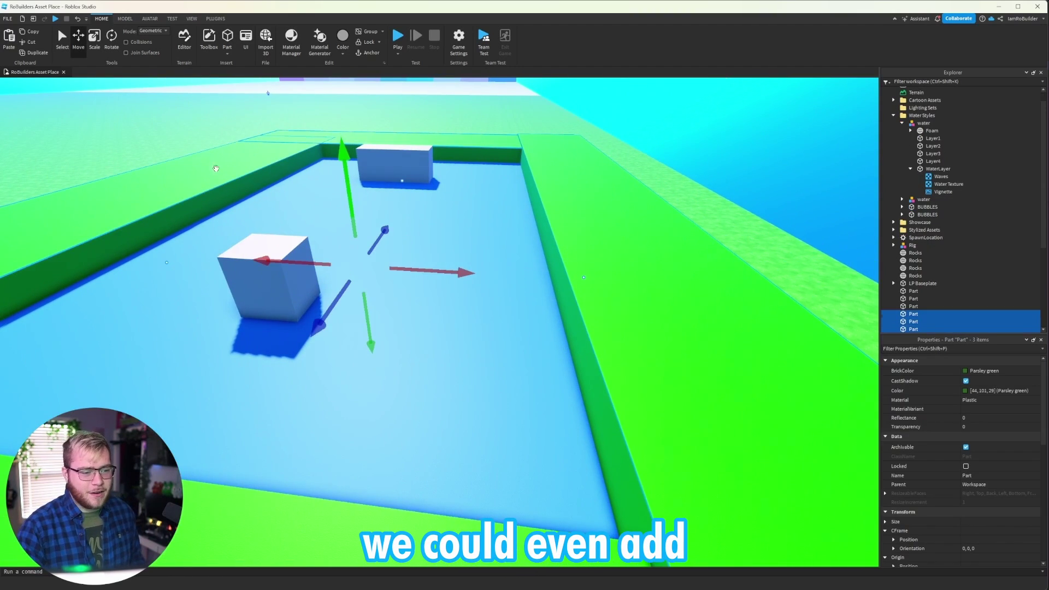
pyautogui.keyDown('ctrl'); pyautogui.click(765, 358); pyautogui.keyUp('ctrl')
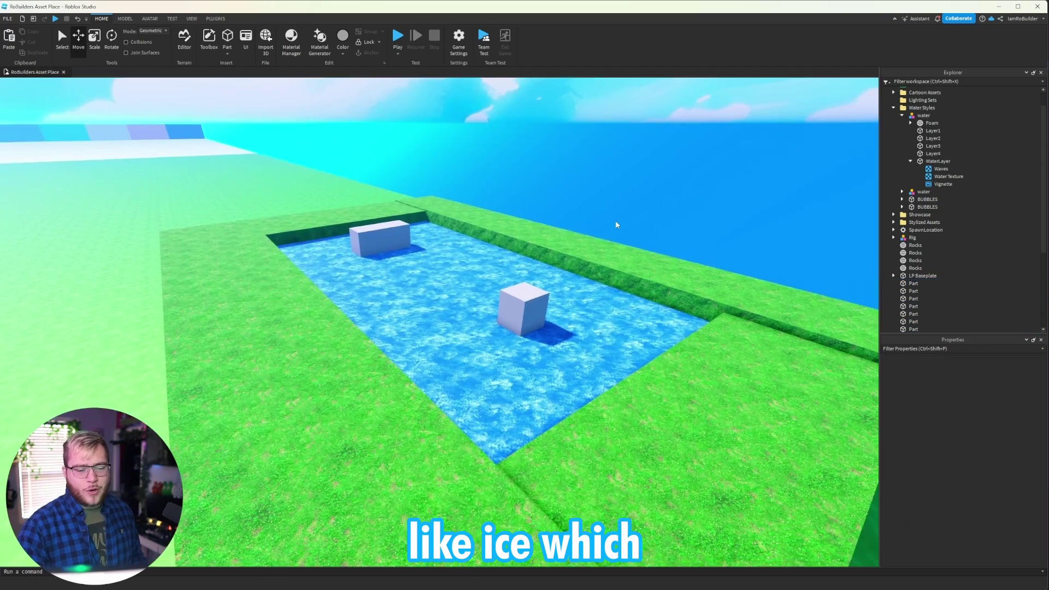
pyautogui.moveTo(615, 221); pyautogui.dragTo(617, 220, button='right')
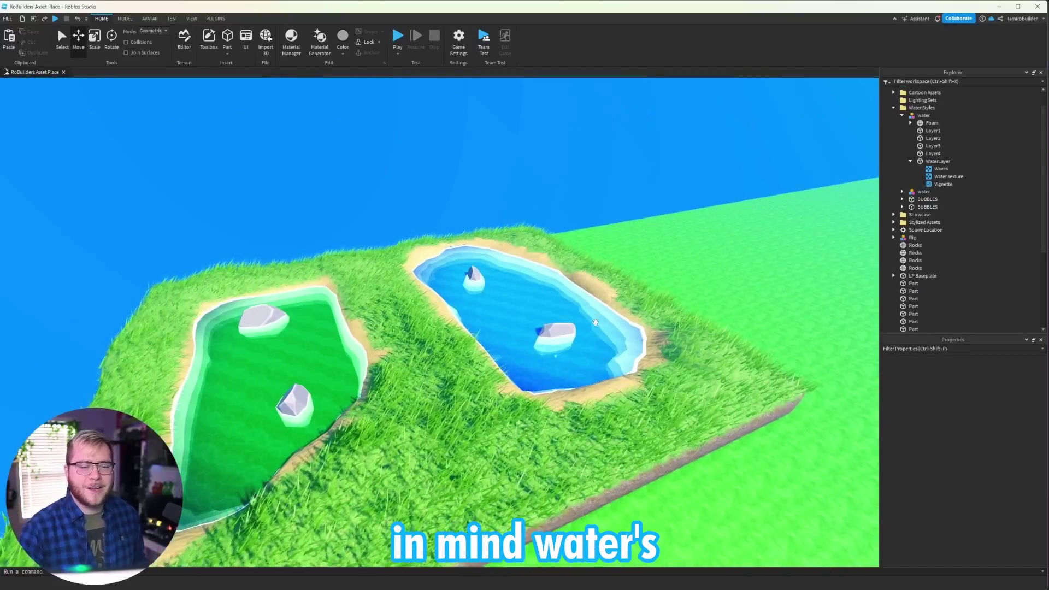
pyautogui.press('s')
pyautogui.moveTo(594, 322); pyautogui.dragTo(600, 330, button='right')
pyautogui.press('w')
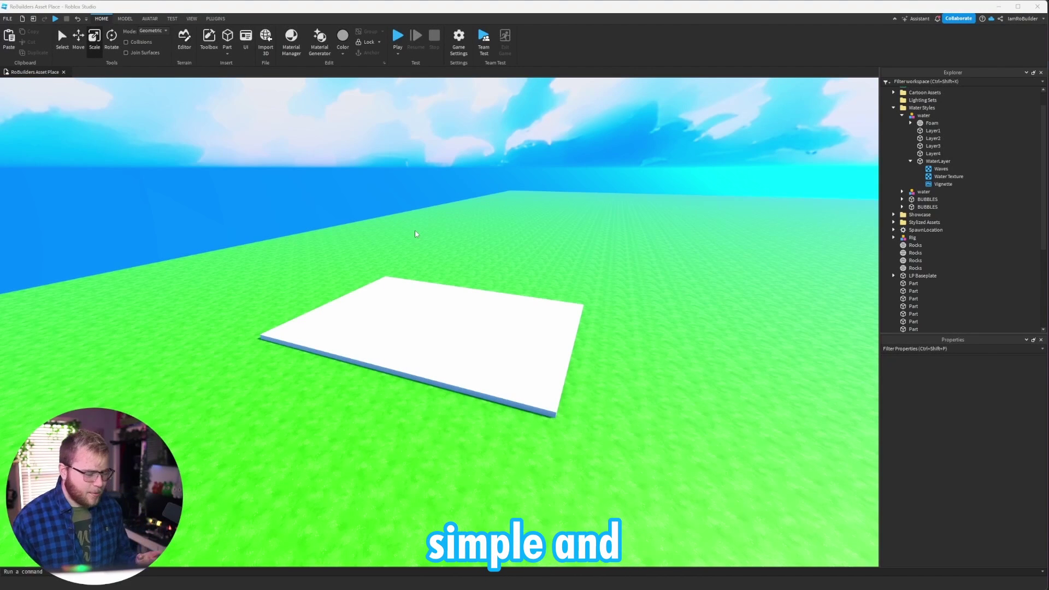
# Step: Select the flat white part on the grass and open the Add Easy Texture plugin
pyautogui.click(430, 365)
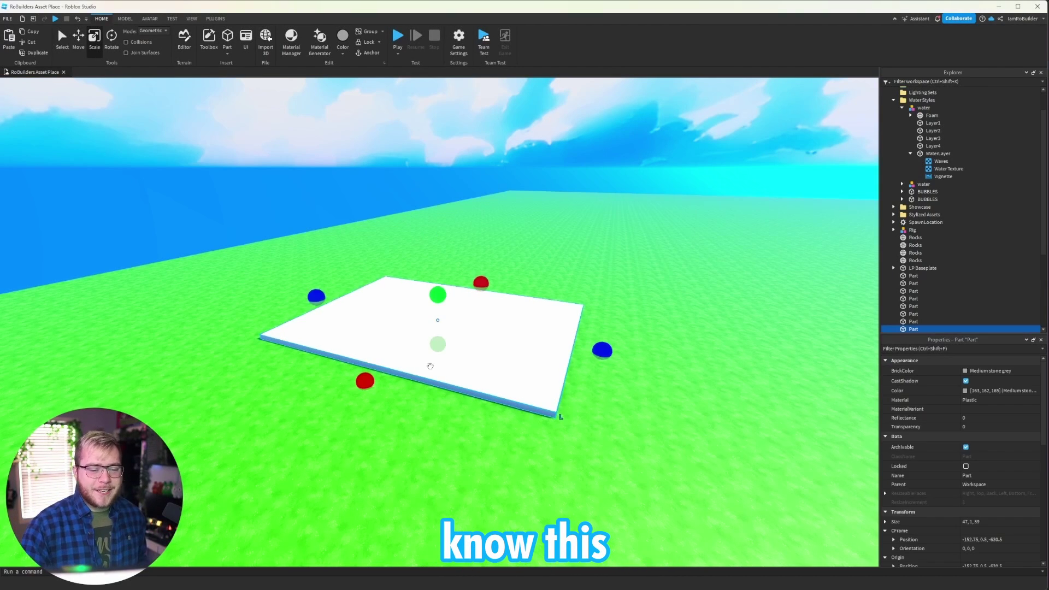
pyautogui.press('d')
pyautogui.moveTo(552, 343); pyautogui.dragTo(555, 343, button='right')
pyautogui.press('w')
pyautogui.press('s')
pyautogui.scroll(3, 556, 357)
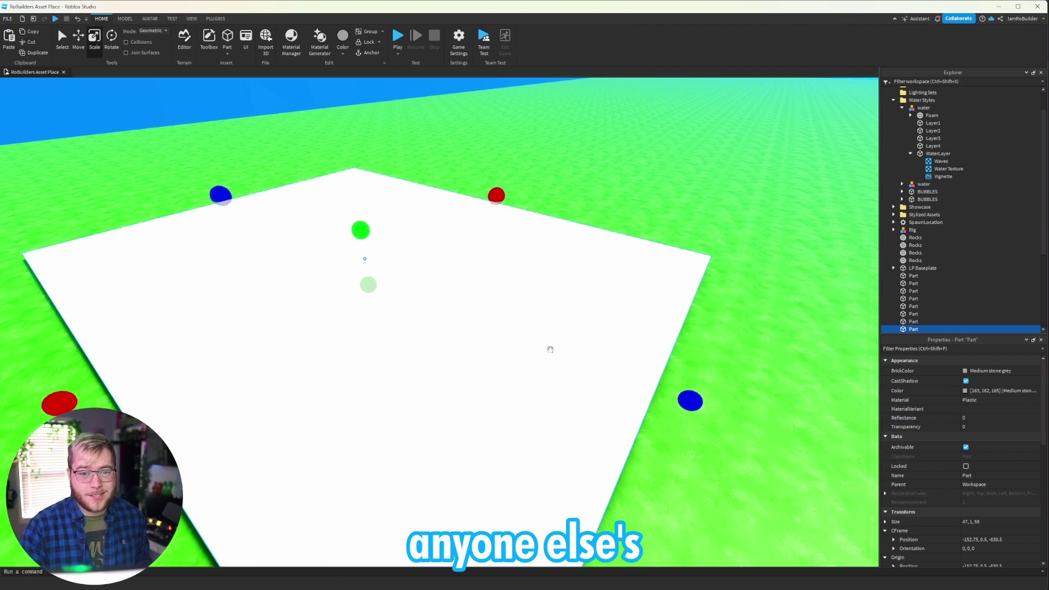
pyautogui.scroll(-3, 499, 337)
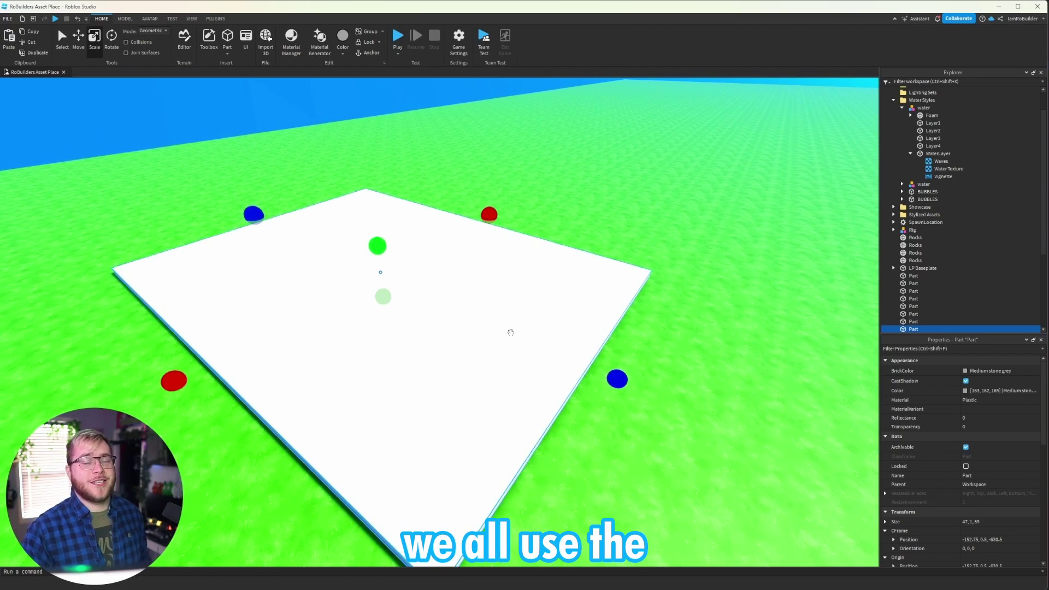
pyautogui.scroll(-3, 512, 331)
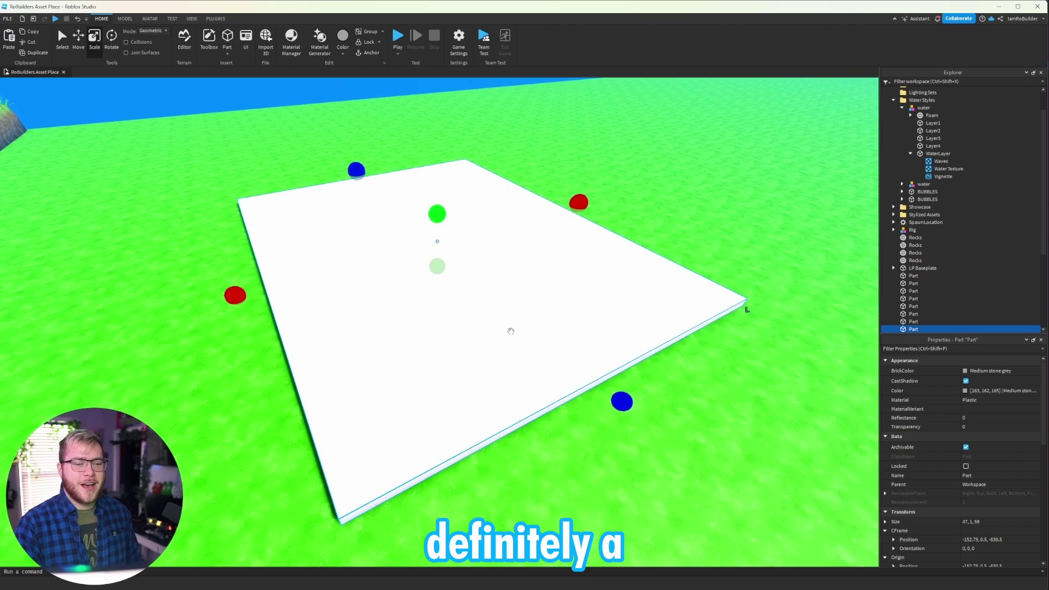
pyautogui.scroll(2, 510, 328)
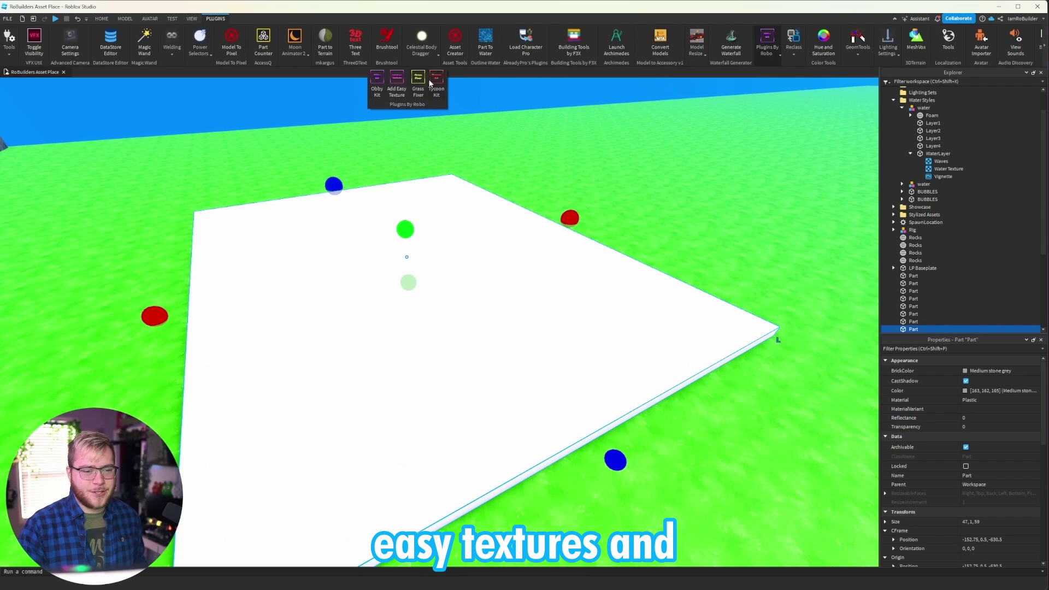
pyautogui.click(397, 82)
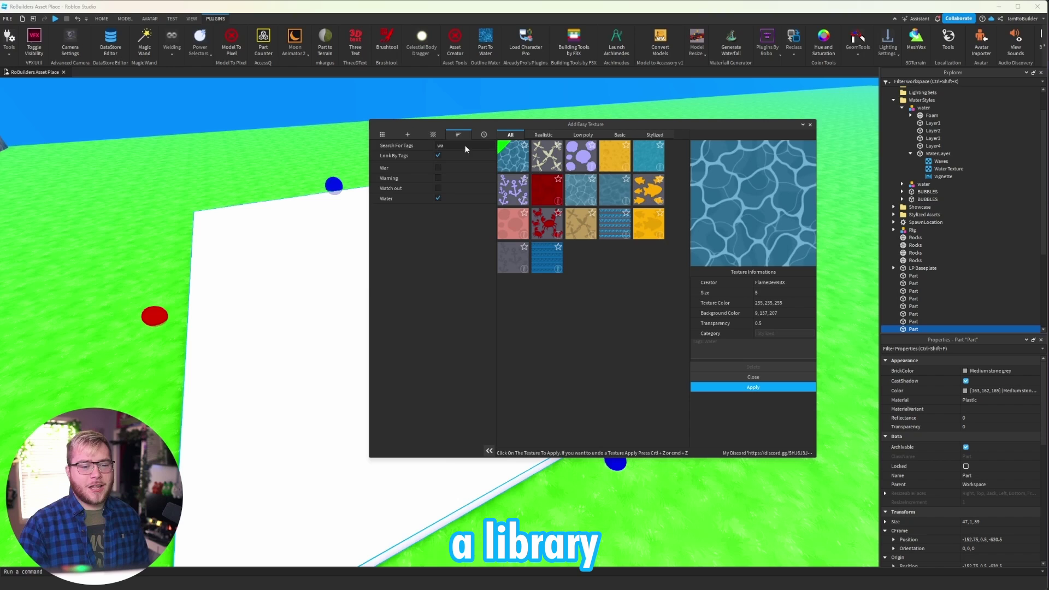
# Step: Browse the full texture library with tag filtering off, and restore the filter for water textures
pyautogui.click(438, 156)
pyautogui.scroll(-10, 585, 227)
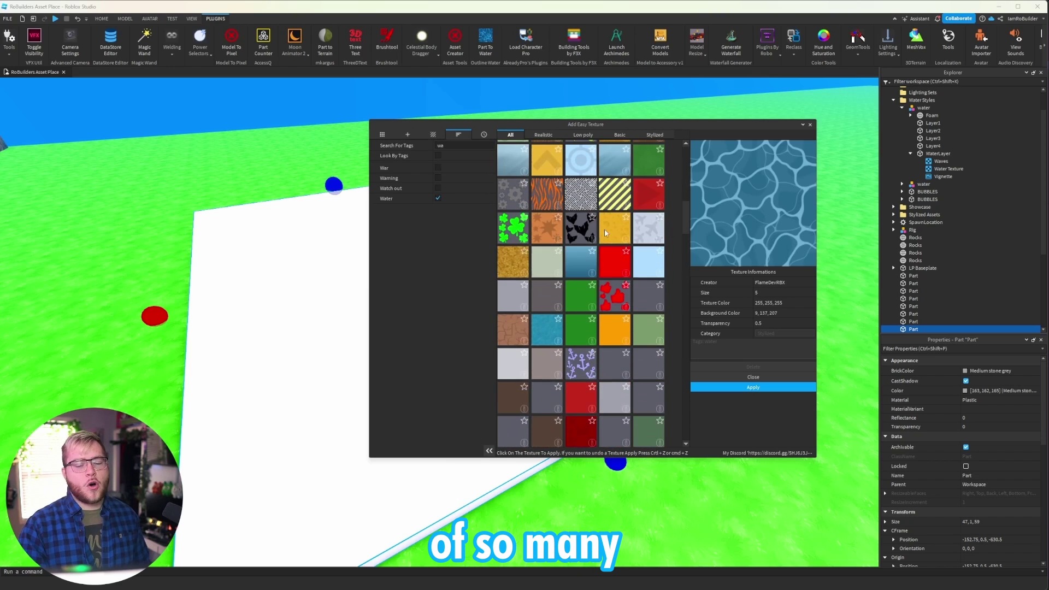
pyautogui.scroll(10, 579, 228)
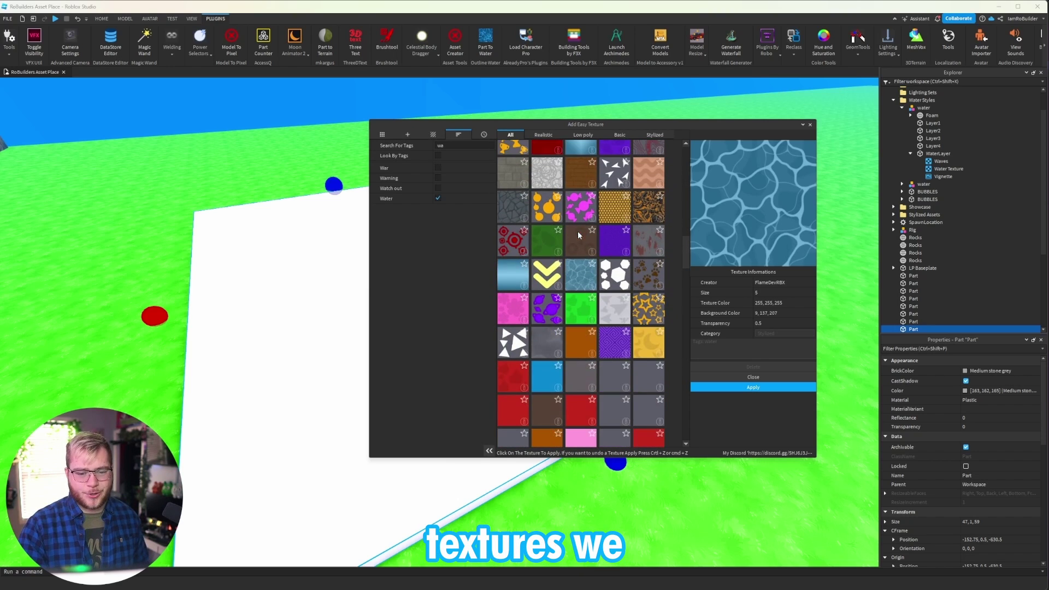
pyautogui.click(438, 156)
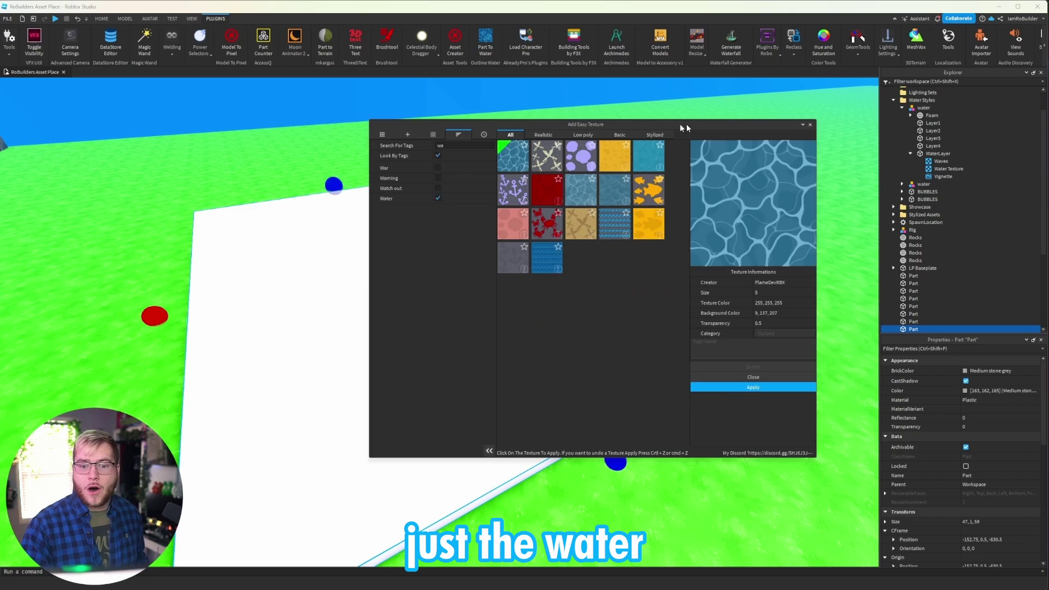
# Step: Apply the chosen water-ripple texture to the flat part and set its BrickColor to Storm blue
pyautogui.moveTo(681, 125); pyautogui.dragTo(0, 121)
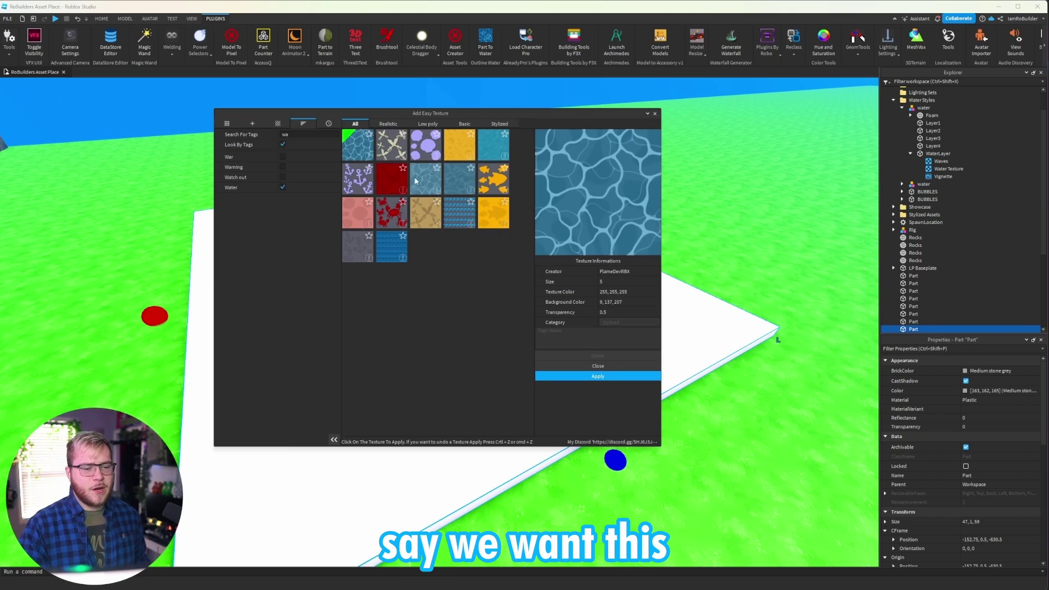
pyautogui.click(598, 376)
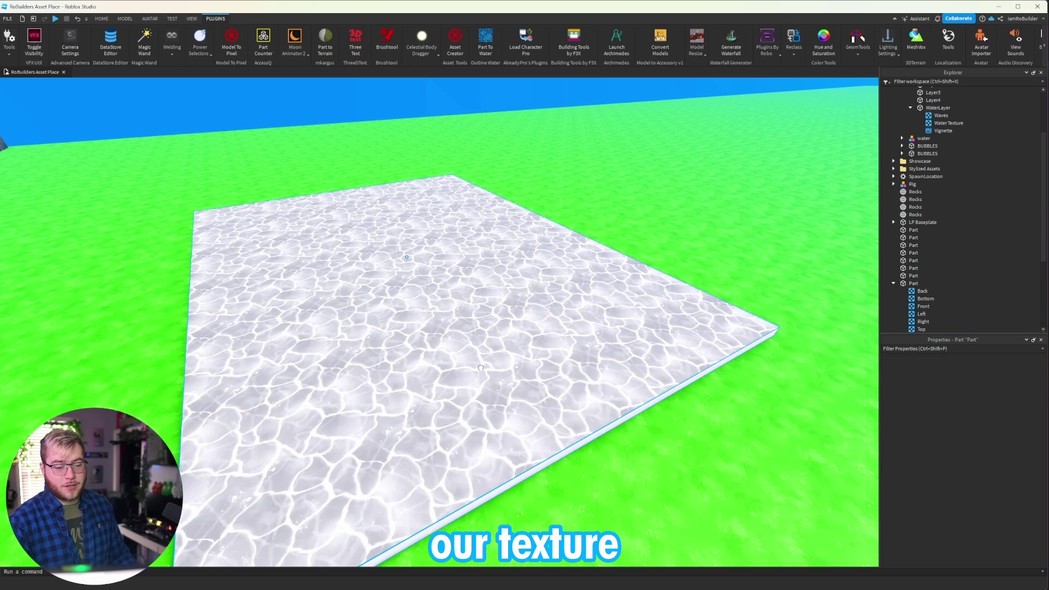
pyautogui.click(512, 247)
pyautogui.click(983, 371)
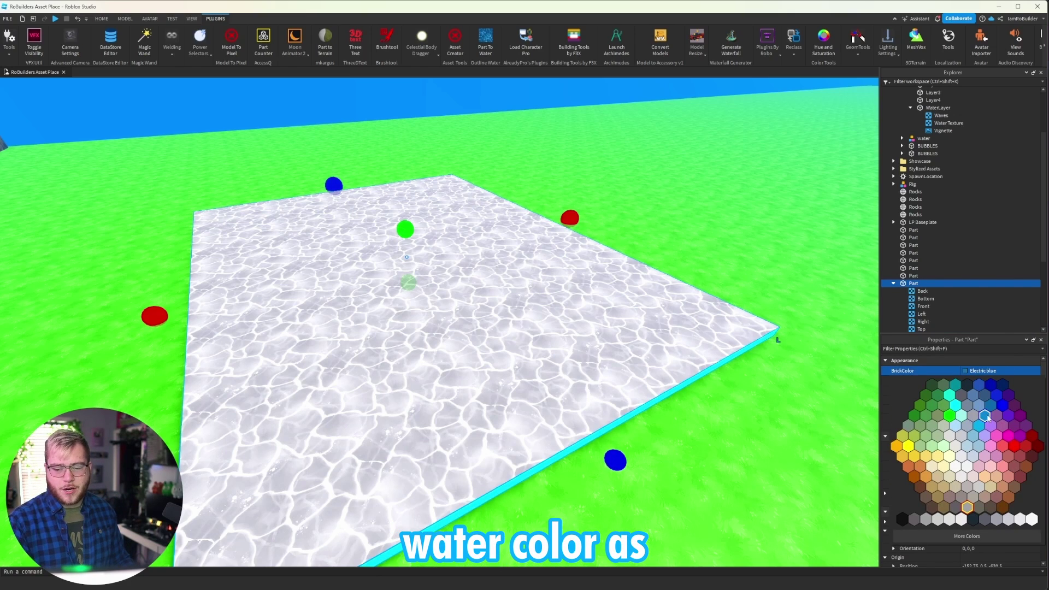
pyautogui.click(984, 403)
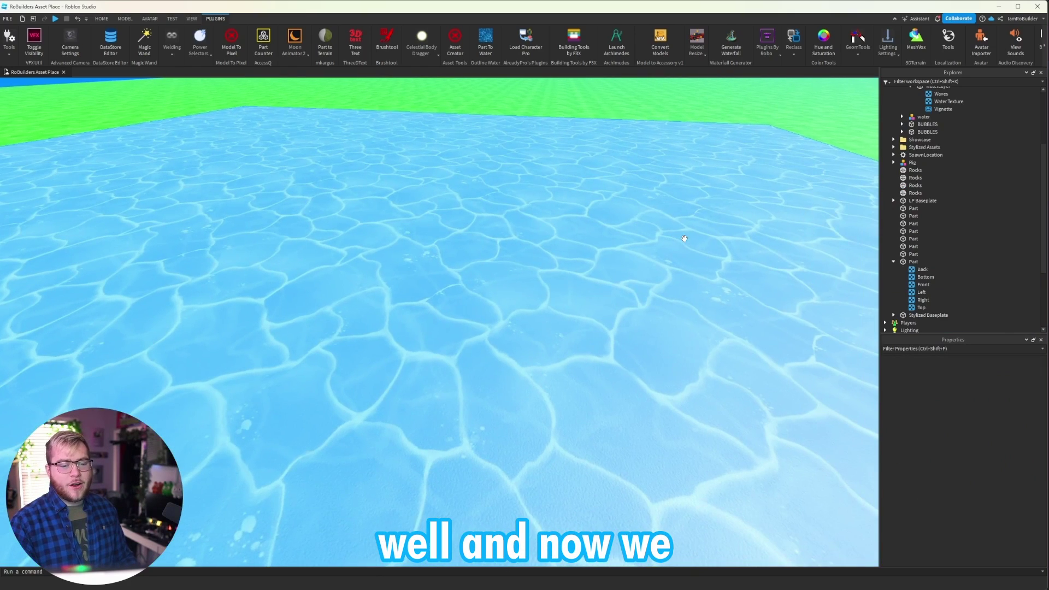
# Step: Raise the textured water part above the grass to a Y position of 4
pyautogui.moveTo(707, 243); pyautogui.dragTo(684, 240, button='right')
pyautogui.scroll(-3, 685, 240)
pyautogui.scroll(5, 667, 251)
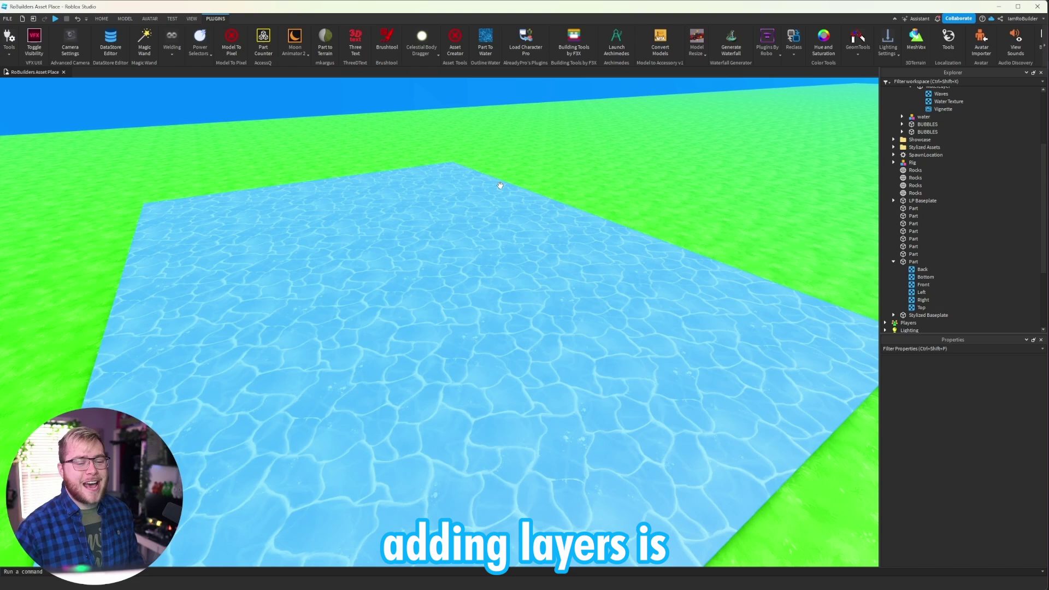
pyautogui.click(482, 278)
pyautogui.press('s')
pyautogui.press('a')
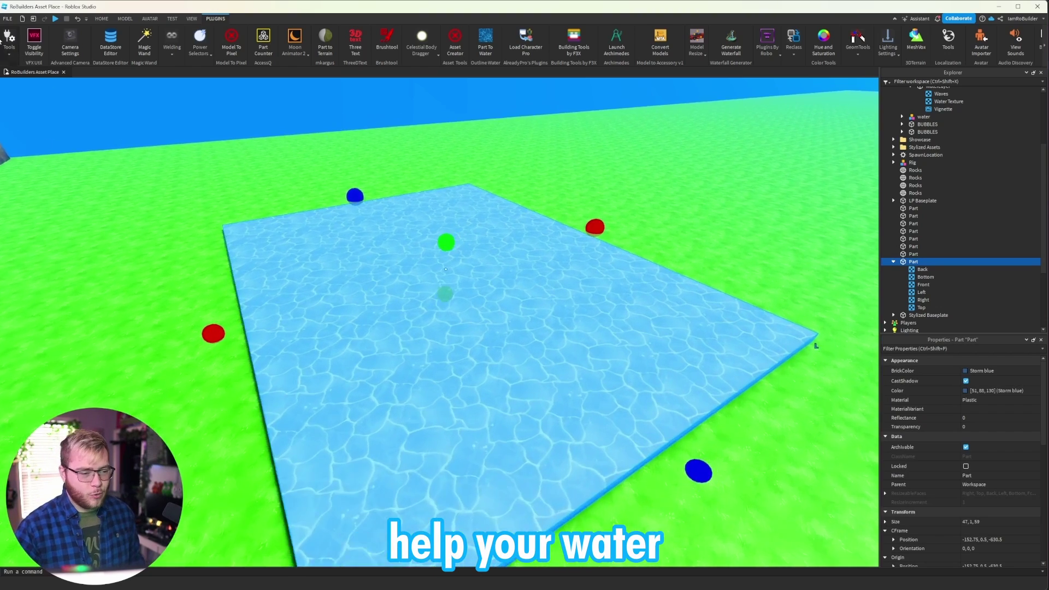
pyautogui.click(100, 20)
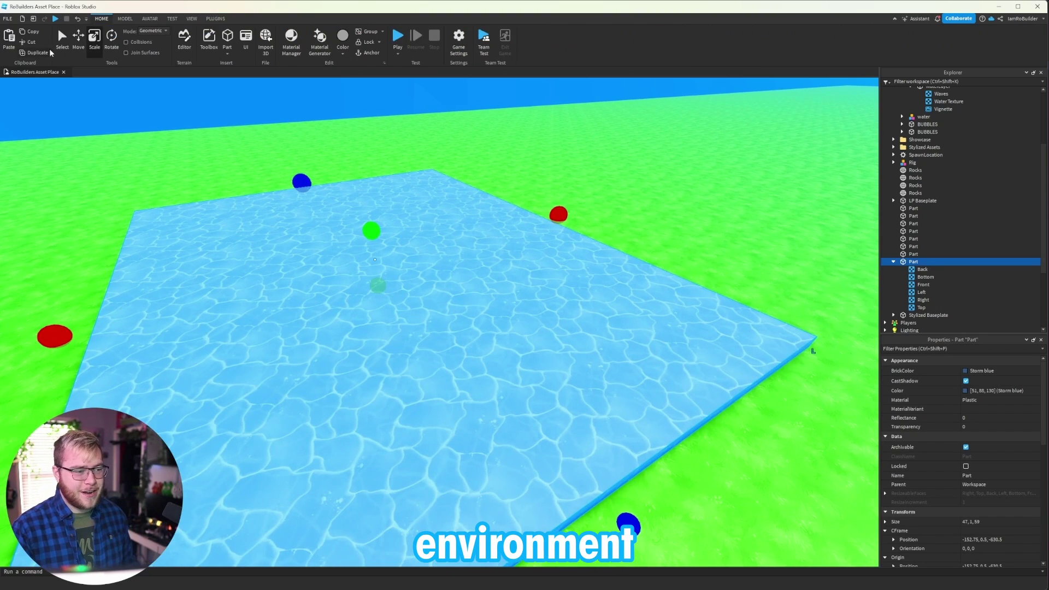
pyautogui.click(83, 43)
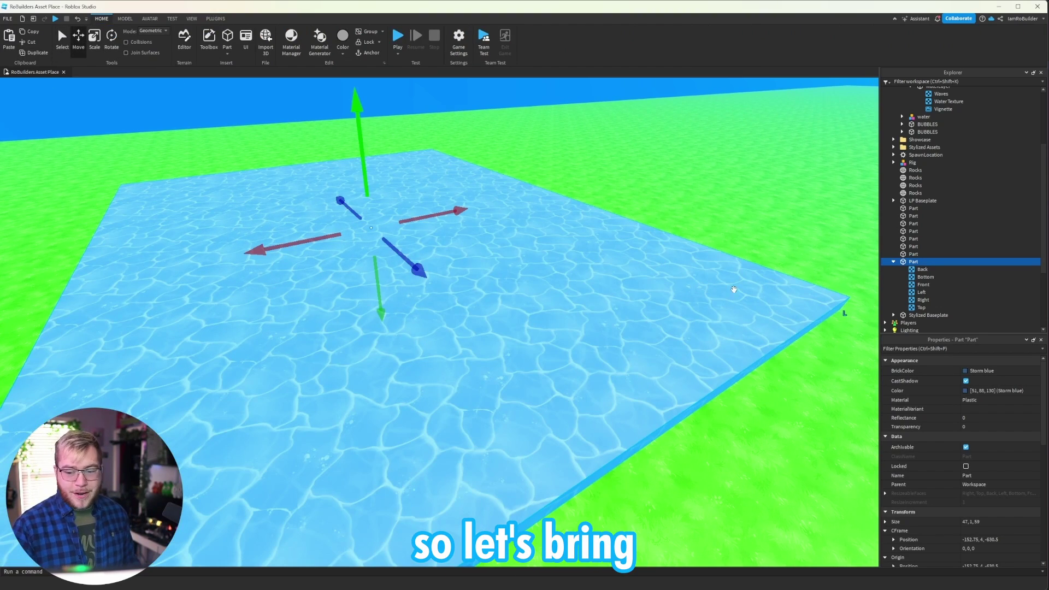
# Step: Delete the Back, Bottom, Front, Left and Right textures from the water part, keeping only the Top texture
pyautogui.click(922, 301)
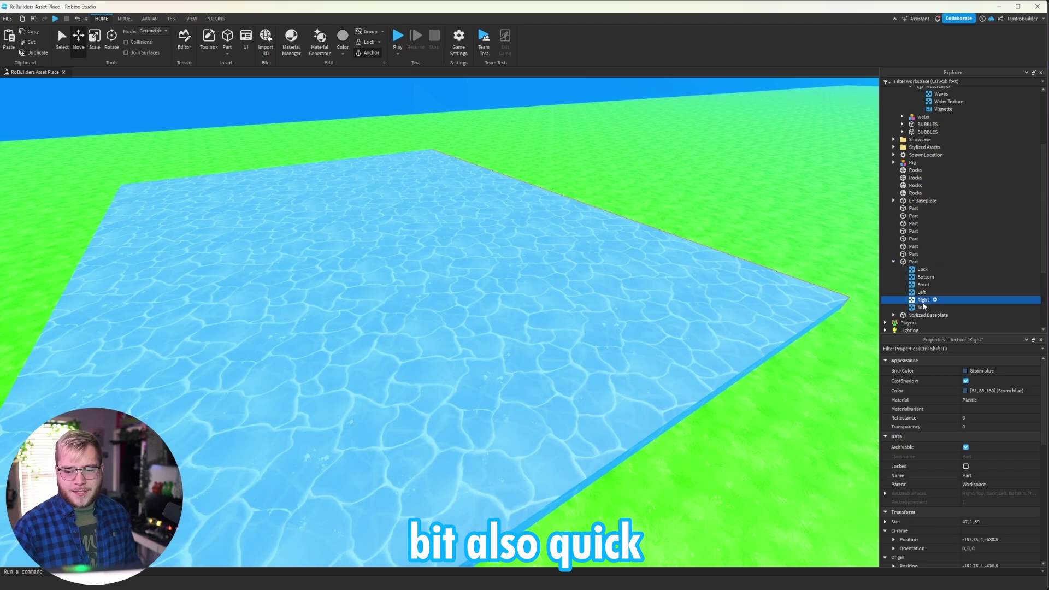
pyautogui.keyDown('shift'); pyautogui.click(923, 270); pyautogui.keyUp('shift')
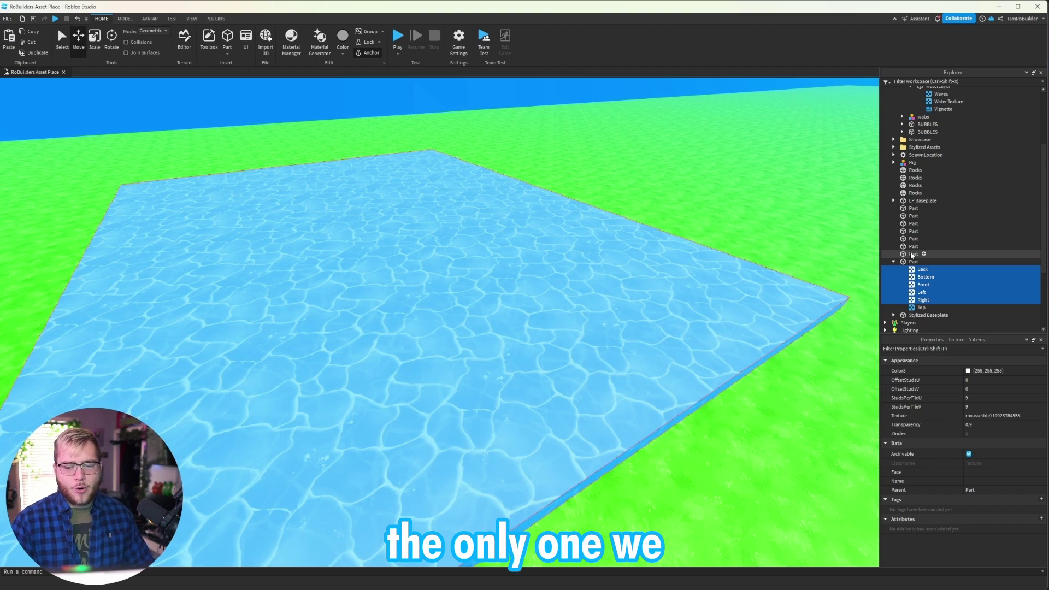
pyautogui.press('Delete')
pyautogui.click(932, 262)
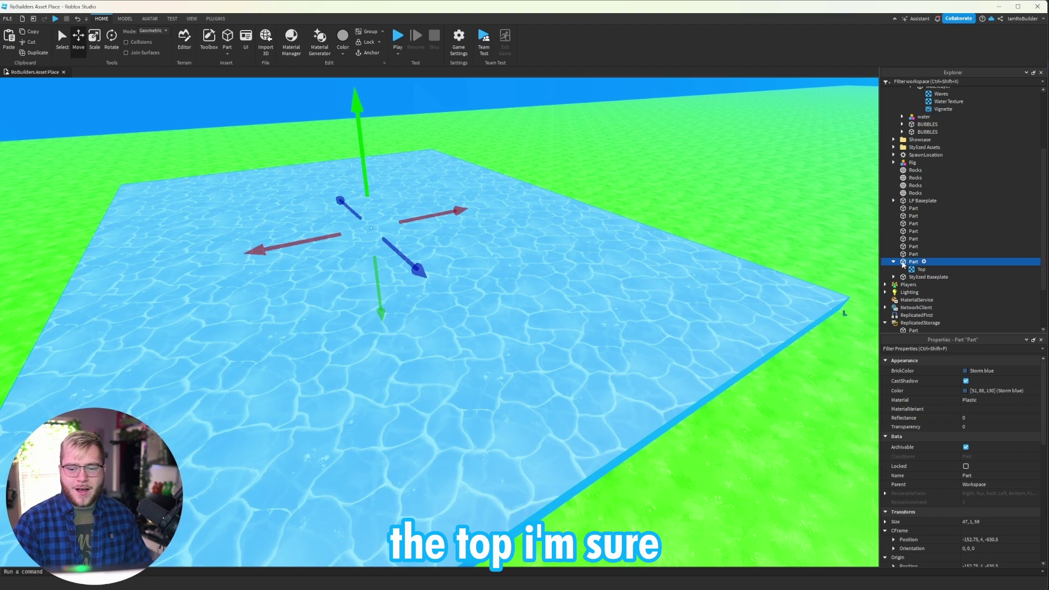
pyautogui.click(894, 261)
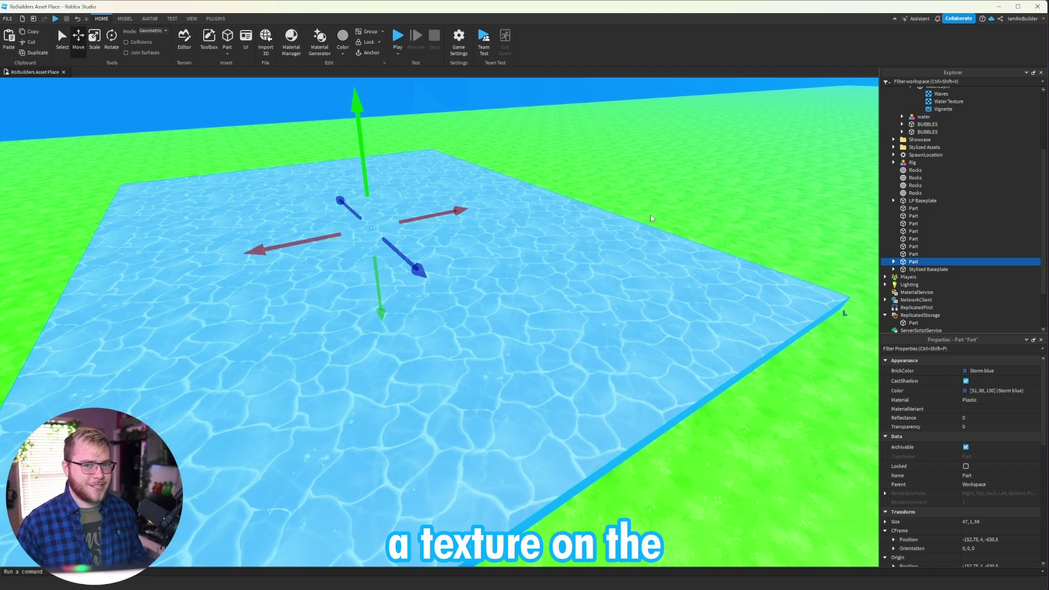
# Step: Set the raised water part's transparency to 0.5
pyautogui.moveTo(533, 299); pyautogui.dragTo(544, 266, button='right')
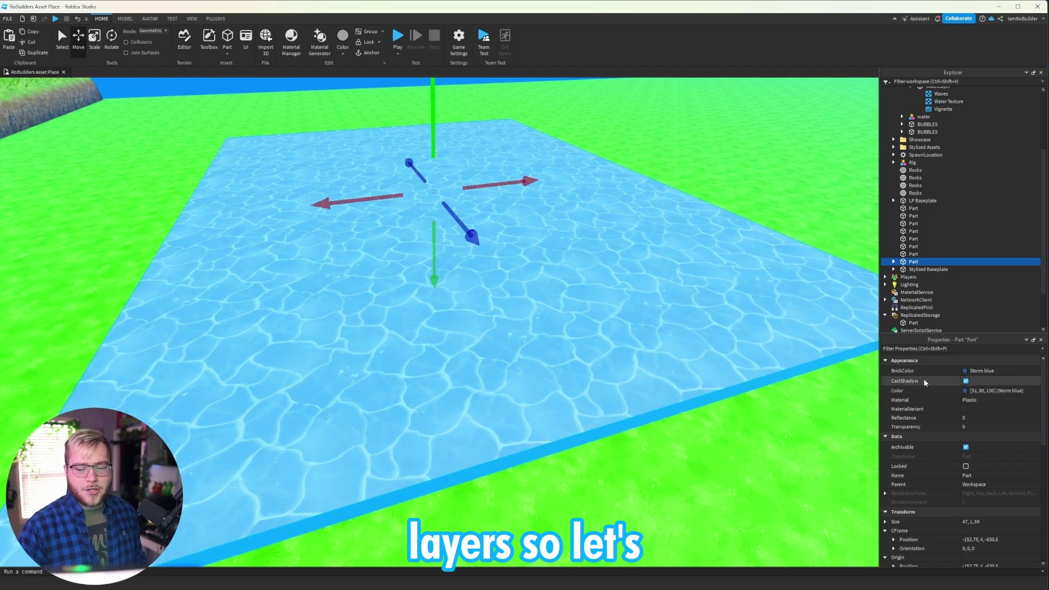
pyautogui.click(980, 428)
pyautogui.write('0.5')
pyautogui.press('Return')
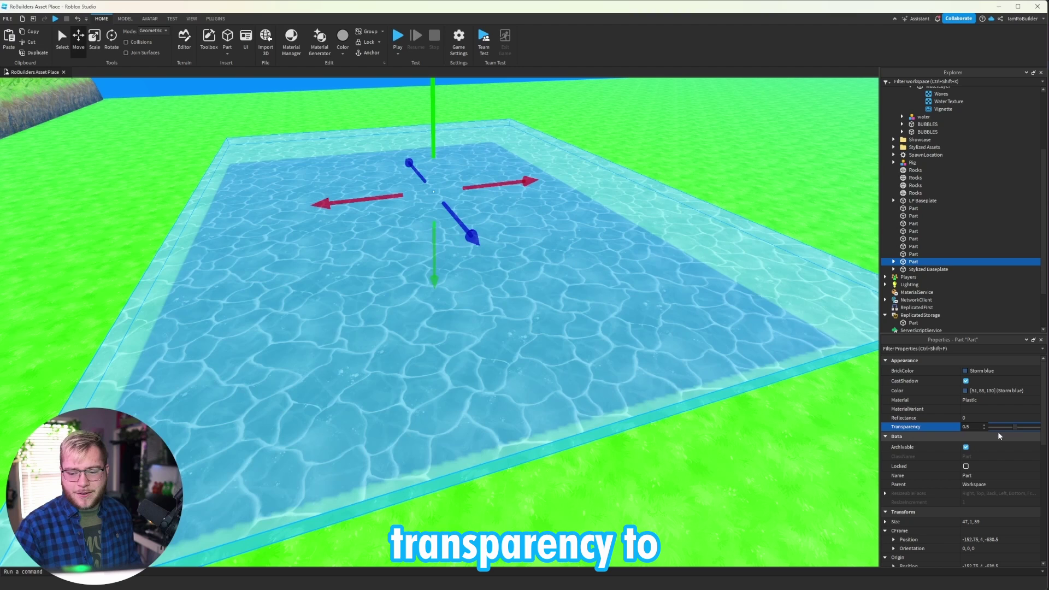
# Step: Duplicate the water part with a transparency of 0.2 and delete the texture from the lower copy
pyautogui.click(996, 427)
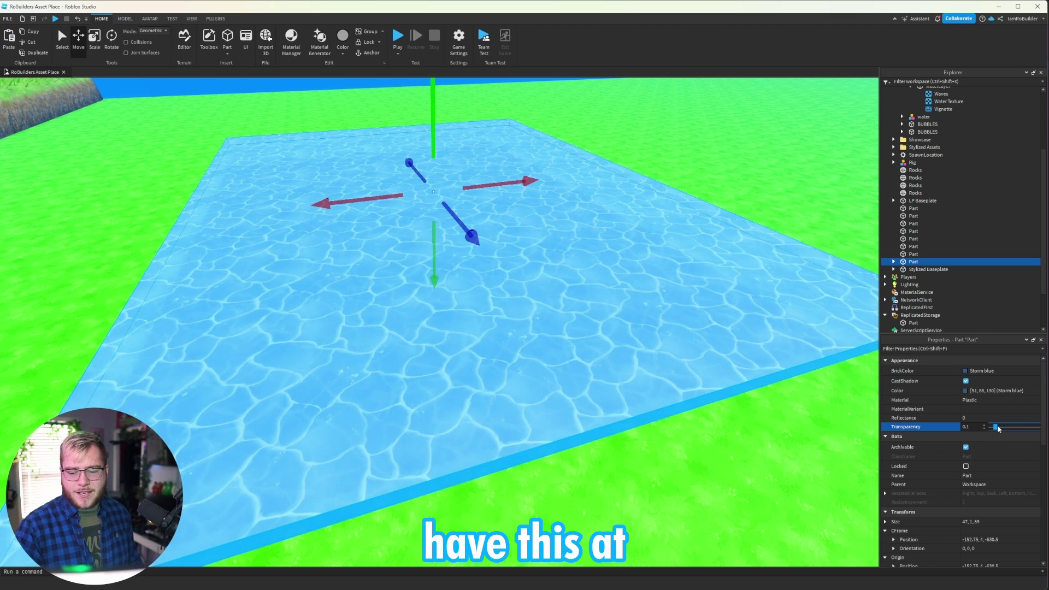
pyautogui.hotkey('ctrl', 'd')
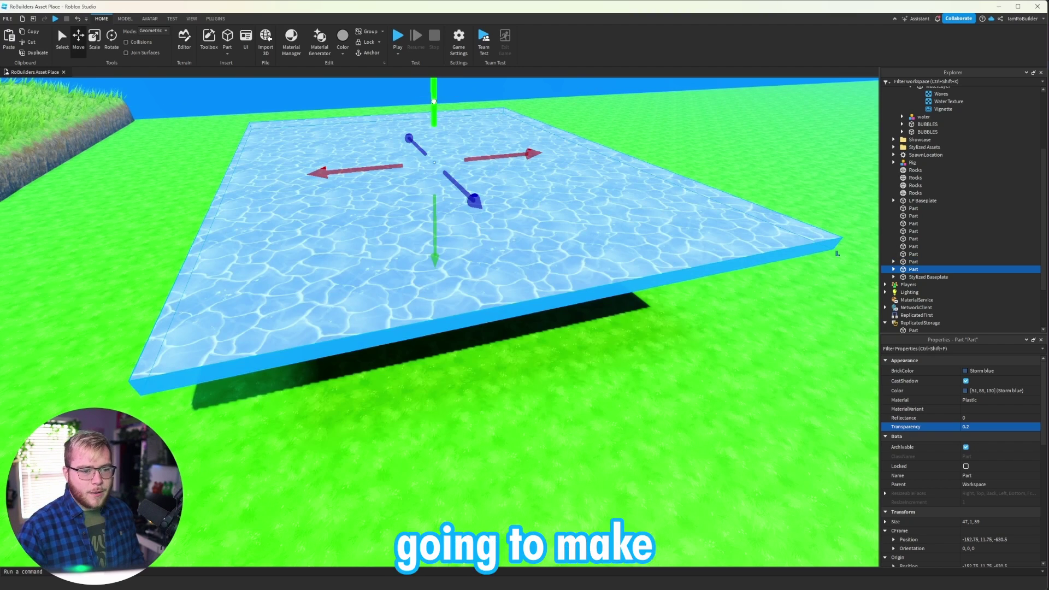
pyautogui.click(921, 278)
pyautogui.press('Delete')
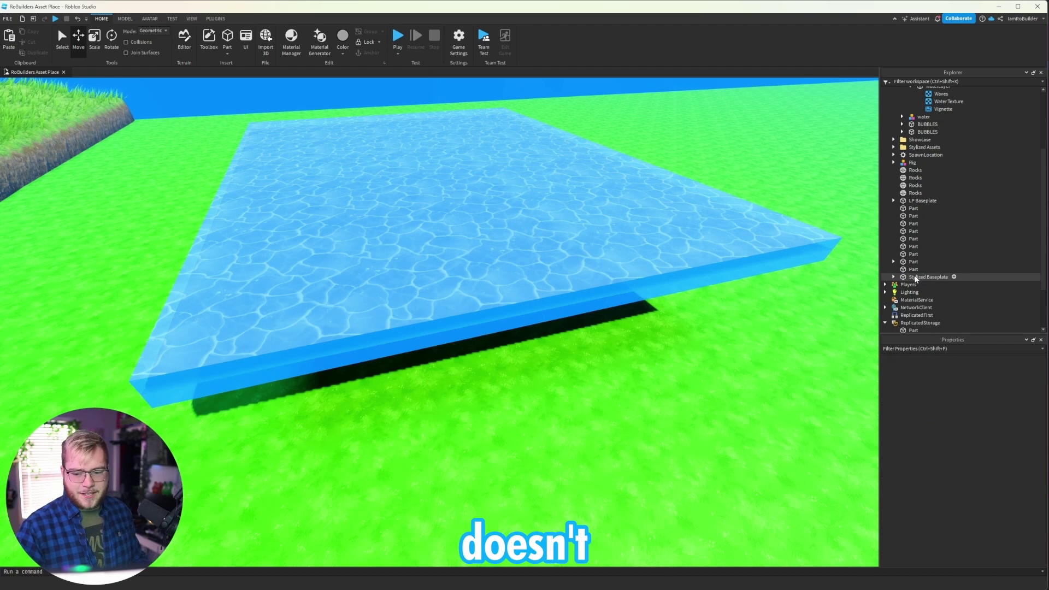
# Step: Set the BrickColor of the untextured layer directly beneath the water surface to Really black
pyautogui.click(594, 277)
pyautogui.click(1000, 371)
pyautogui.click(904, 519)
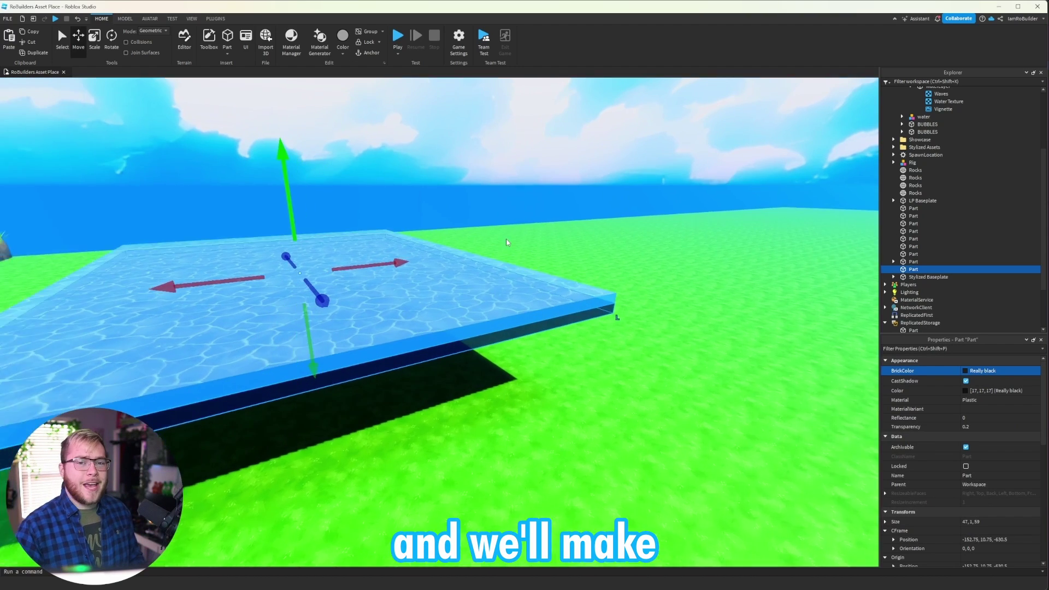
pyautogui.moveTo(506, 243); pyautogui.dragTo(500, 247, button='right')
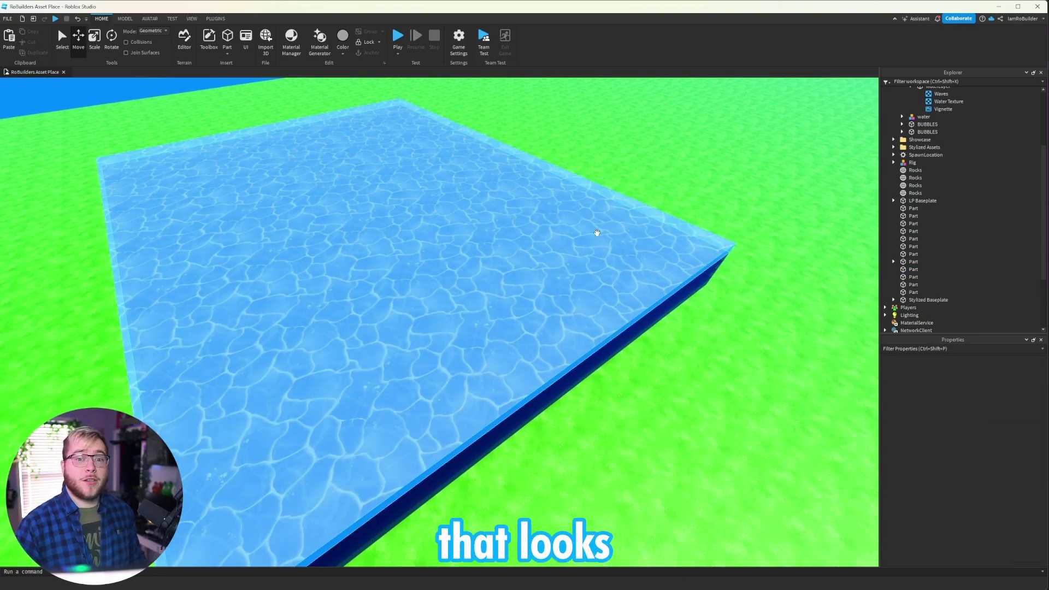
pyautogui.moveTo(597, 233); pyautogui.dragTo(600, 263, button='right')
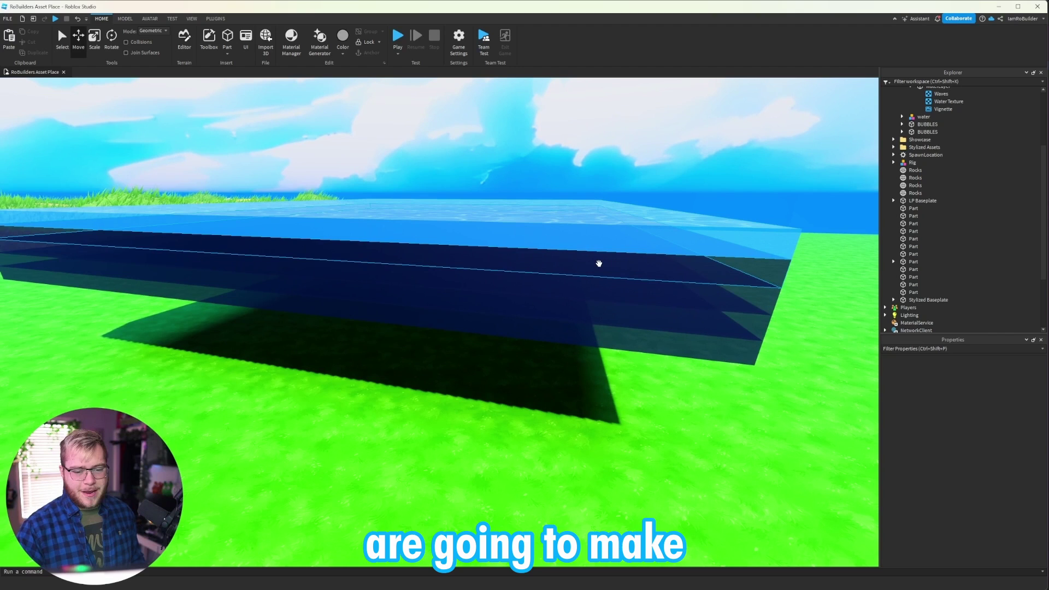
# Step: Set the transparency of the dark layers stacked below the water surface to 0.5
pyautogui.click(627, 277)
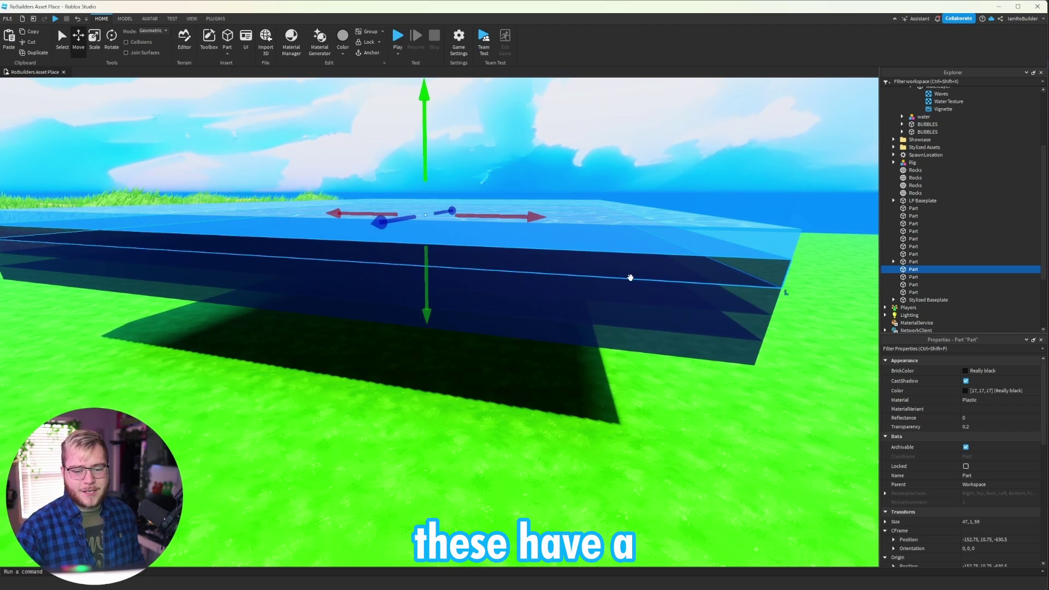
pyautogui.click(706, 320)
pyautogui.click(1001, 426)
pyautogui.moveTo(1001, 426); pyautogui.dragTo(1016, 429)
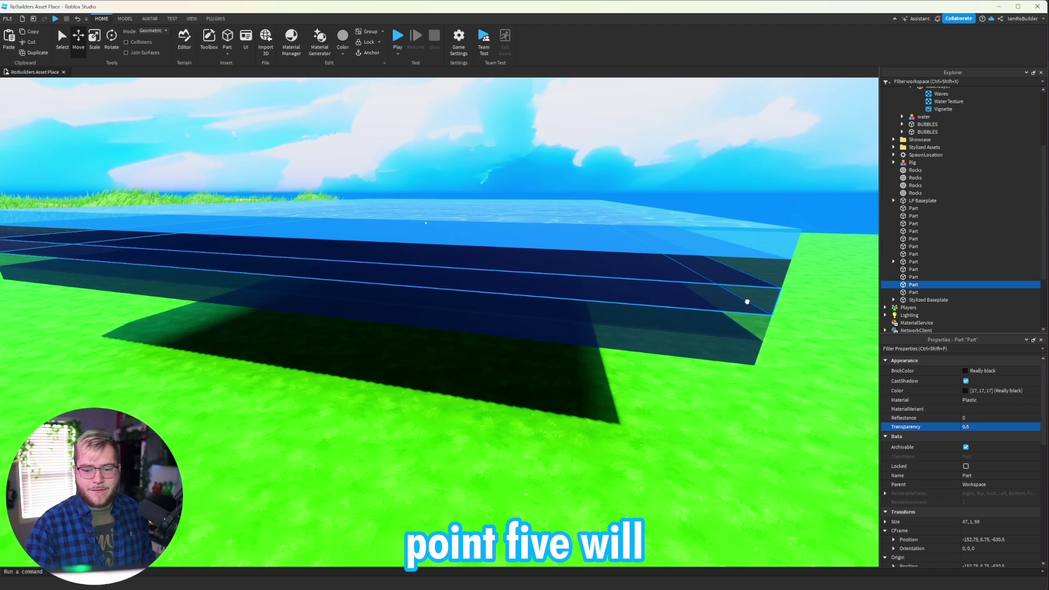
pyautogui.click(765, 266)
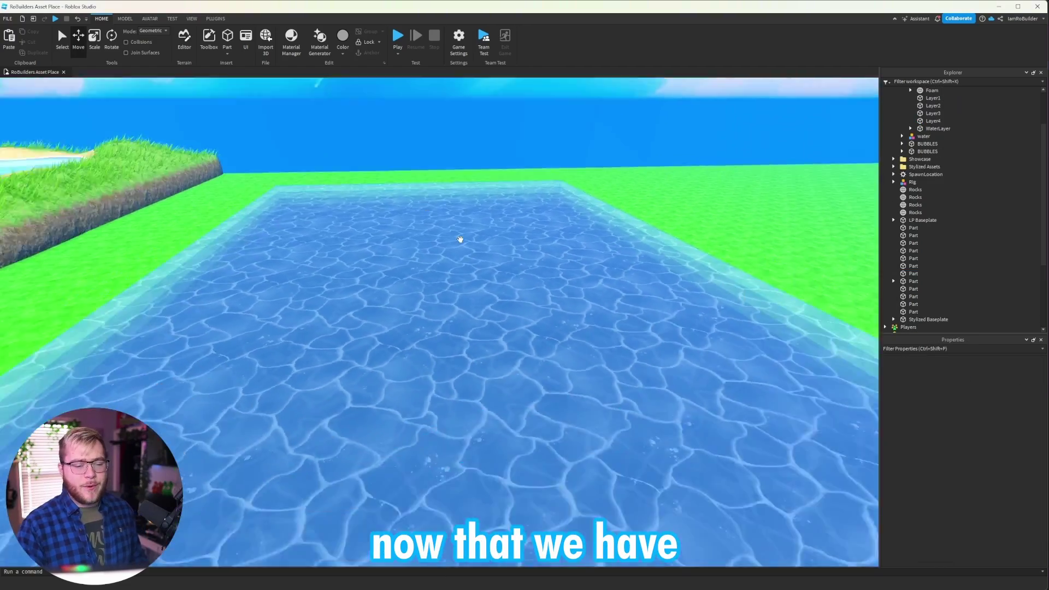
# Step: Group the stacked water layers into one model and move it right beside the grassy island
pyautogui.scroll(-5, 459, 237)
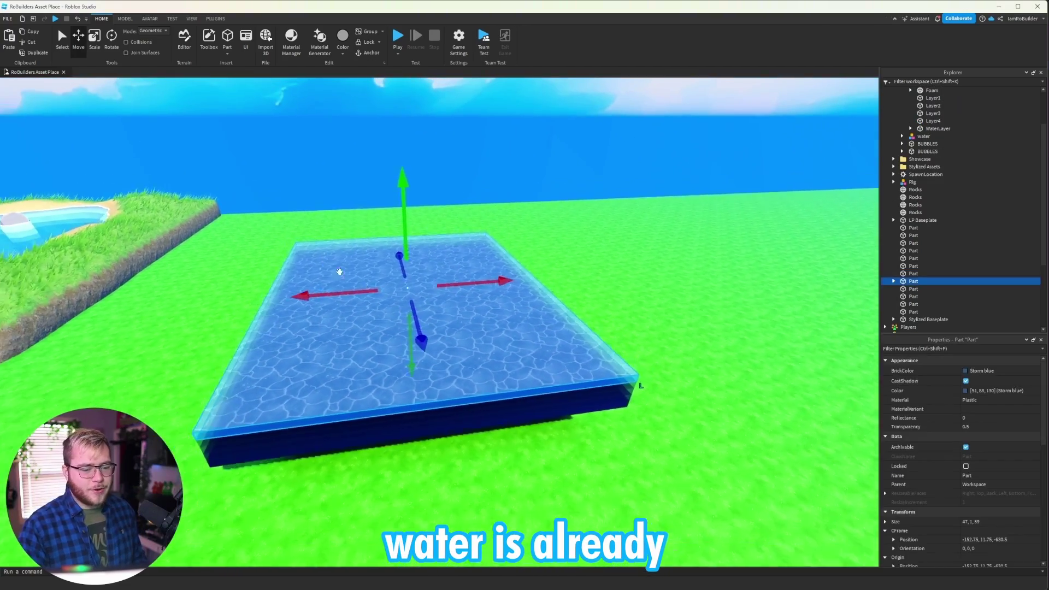
pyautogui.moveTo(258, 210); pyautogui.dragTo(594, 448)
pyautogui.hotkey('ctrl', 'g')
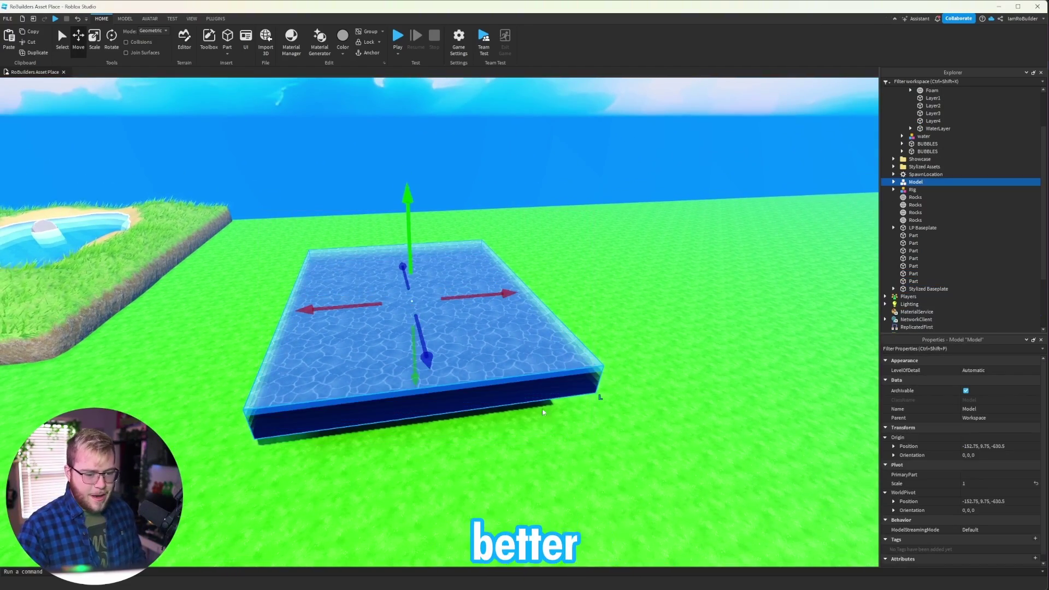
pyautogui.moveTo(542, 407); pyautogui.dragTo(290, 315)
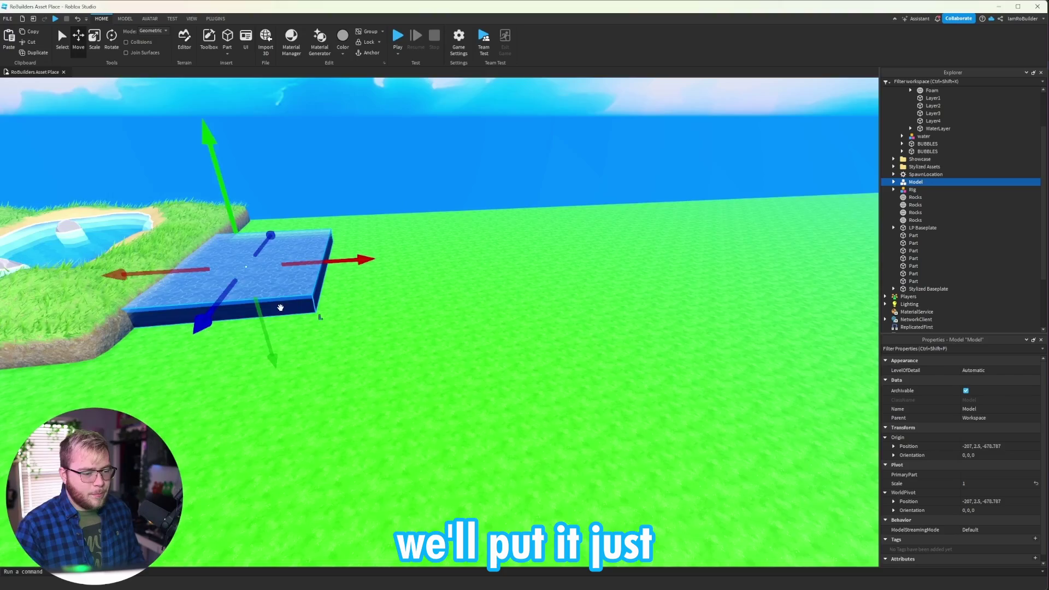
pyautogui.moveTo(383, 291); pyautogui.dragTo(382, 291, button='right')
pyautogui.scroll(5, 384, 295)
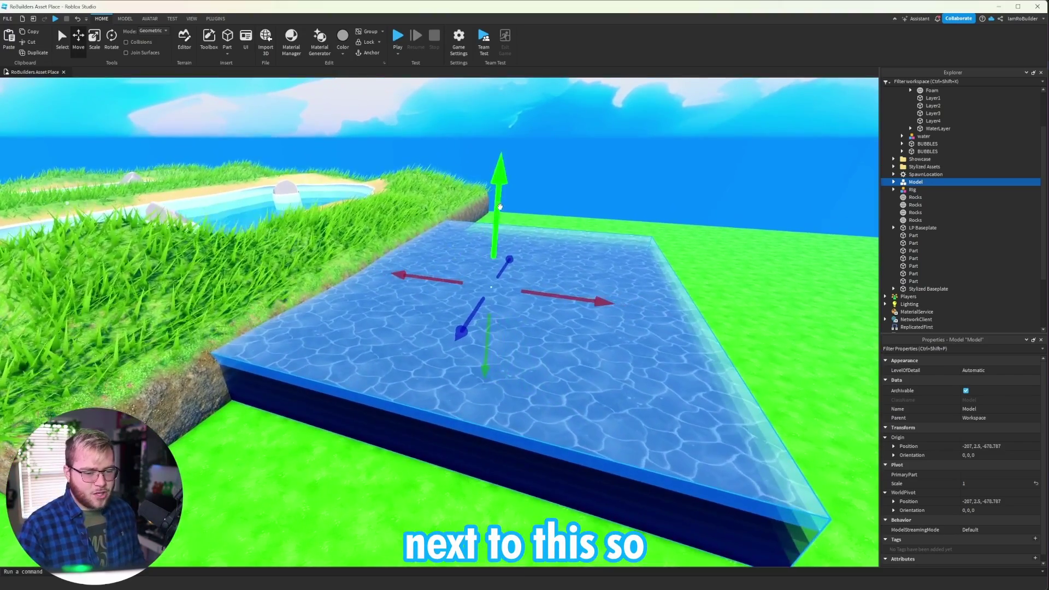
pyautogui.click(575, 201)
pyautogui.scroll(5, 574, 201)
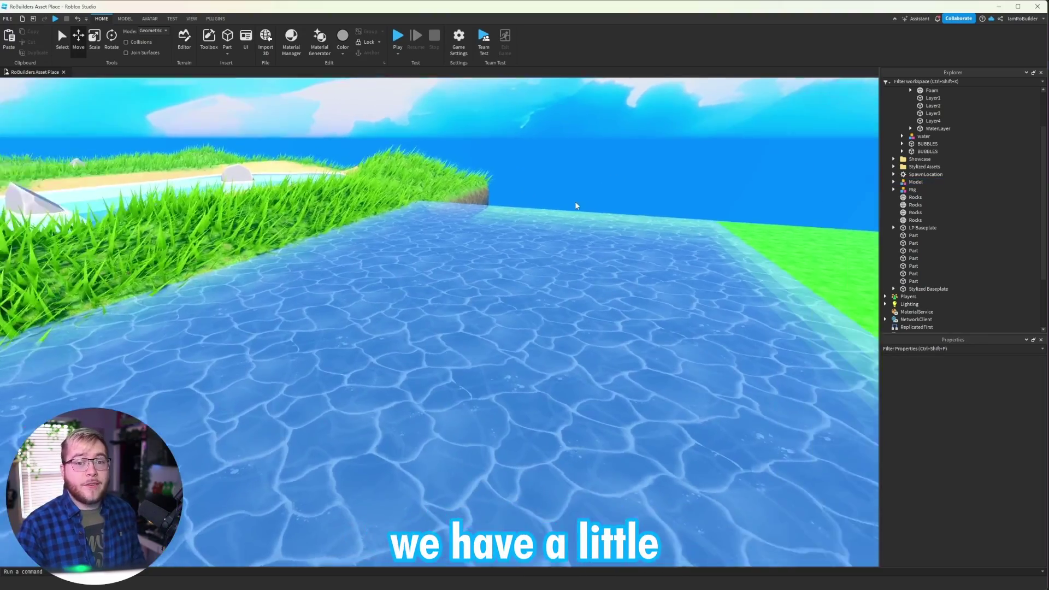
# Step: Examine the white foam outline along the shore and around the rocks of the finished blue pond
pyautogui.scroll(-10, 573, 201)
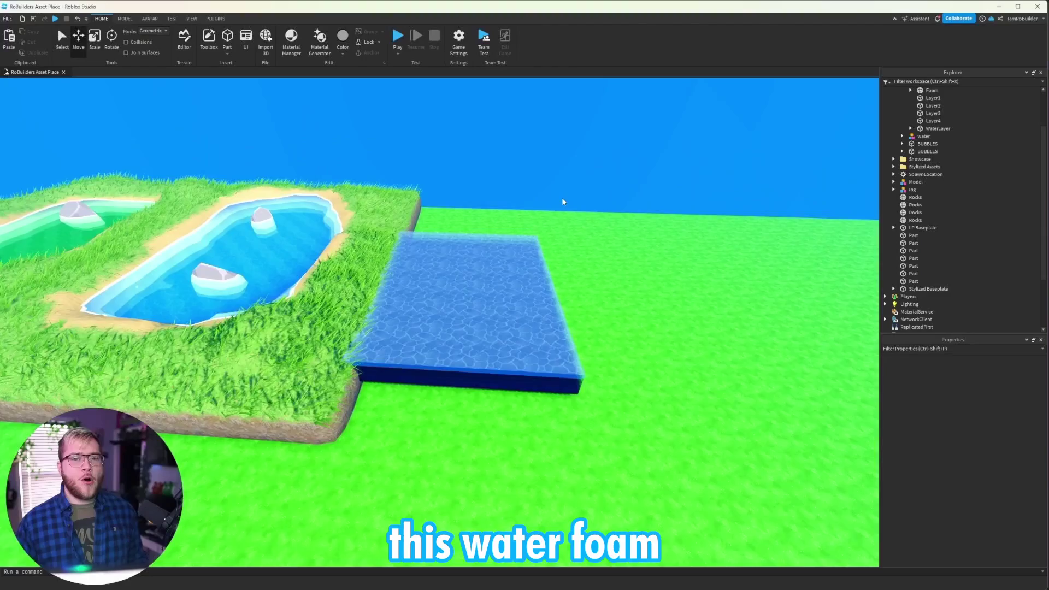
pyautogui.scroll(-3, 563, 202)
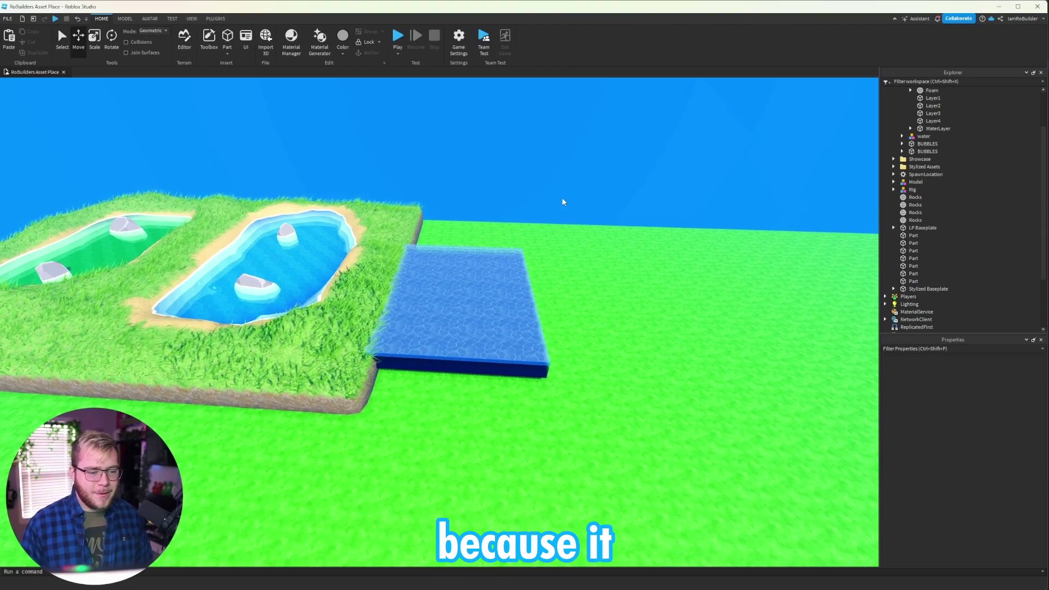
pyautogui.scroll(6, 562, 251)
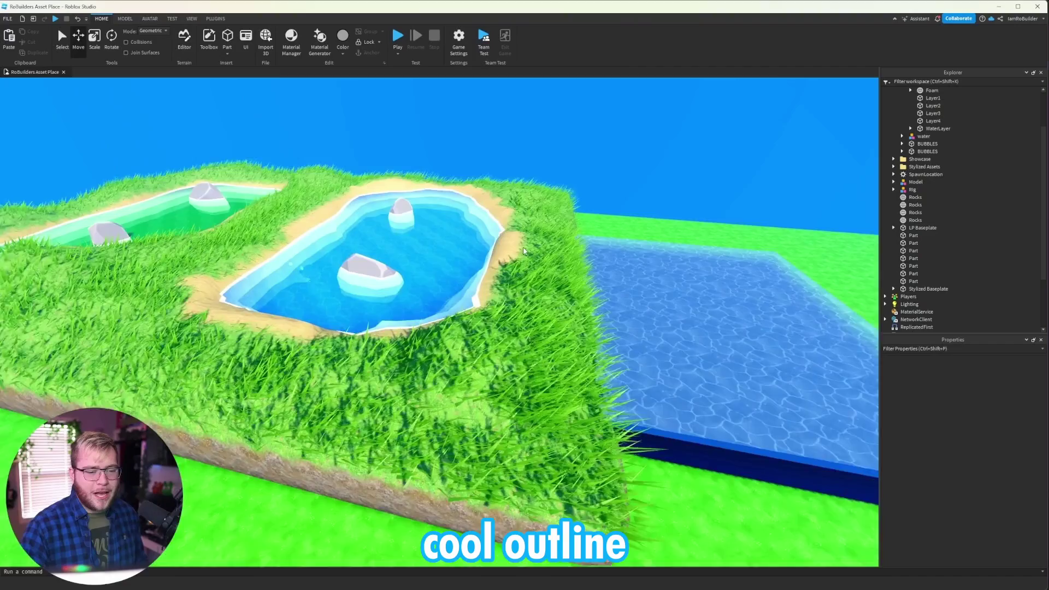
pyautogui.scroll(8, 523, 251)
pyautogui.moveTo(522, 251); pyautogui.dragTo(513, 235, button='right')
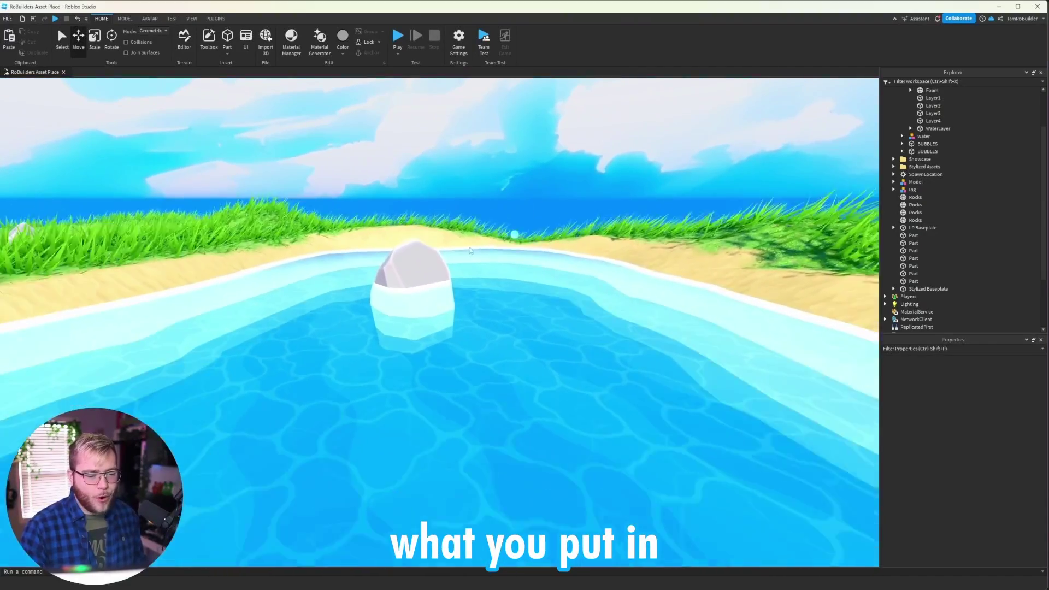
pyautogui.click(410, 289)
pyautogui.moveTo(404, 317); pyautogui.dragTo(425, 383)
pyautogui.scroll(-3, 396, 236)
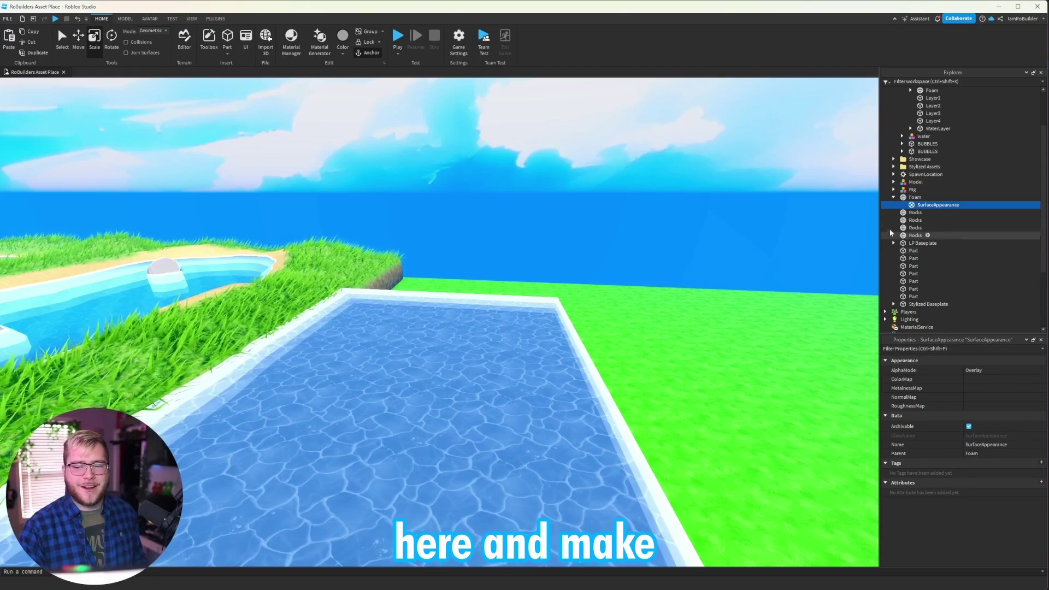
pyautogui.click(915, 197)
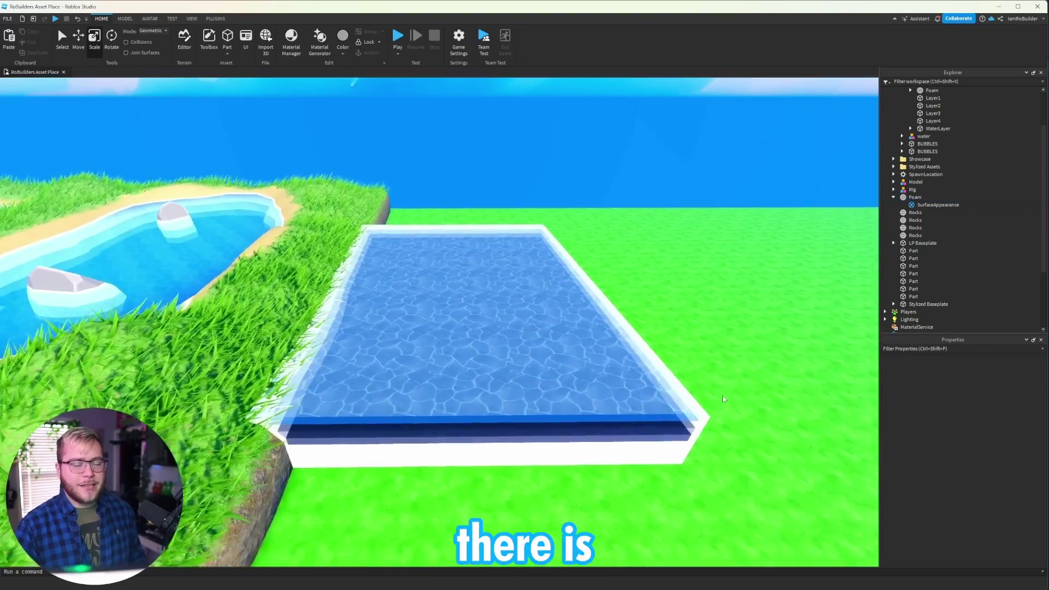
pyautogui.press('w')
pyautogui.press('d')
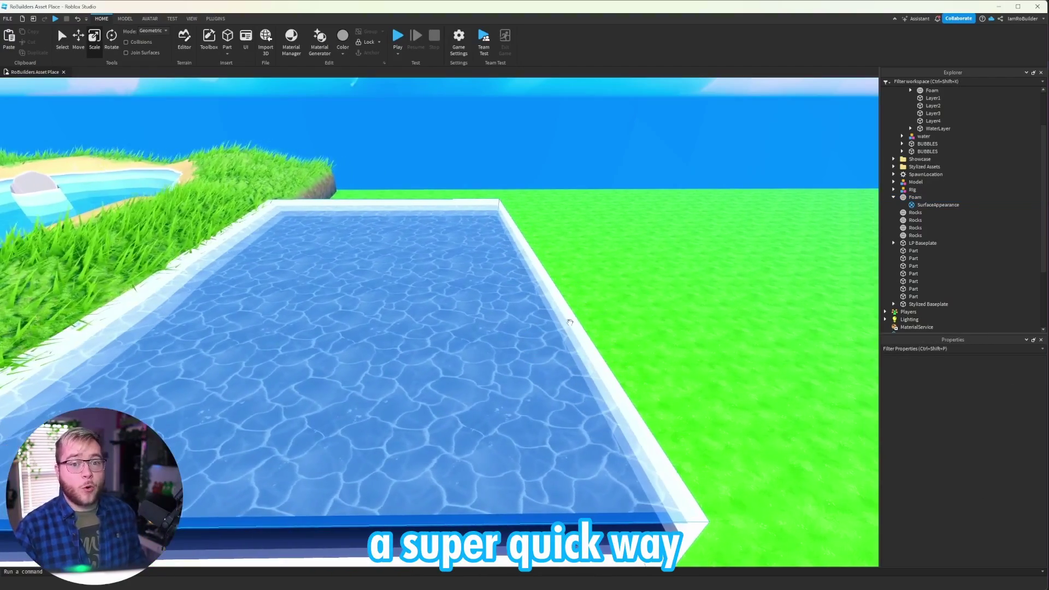
pyautogui.moveTo(569, 319); pyautogui.dragTo(579, 316, button='right')
pyautogui.scroll(-5, 580, 315)
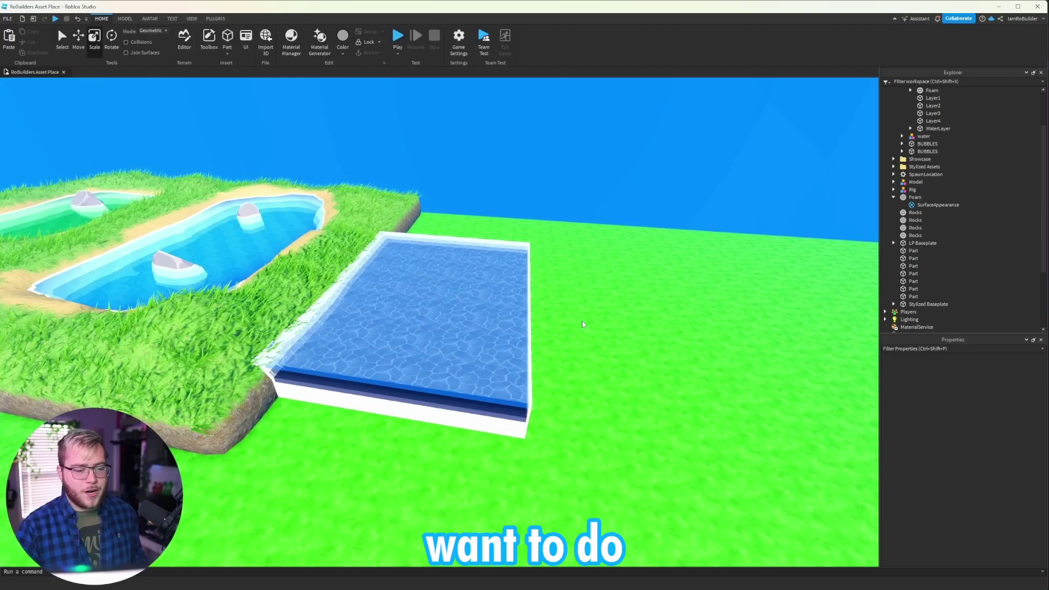
# Step: Enlarge the new grey part on the open grass into a flat slab of about 56 by 53 studs
pyautogui.scroll(3, 559, 316)
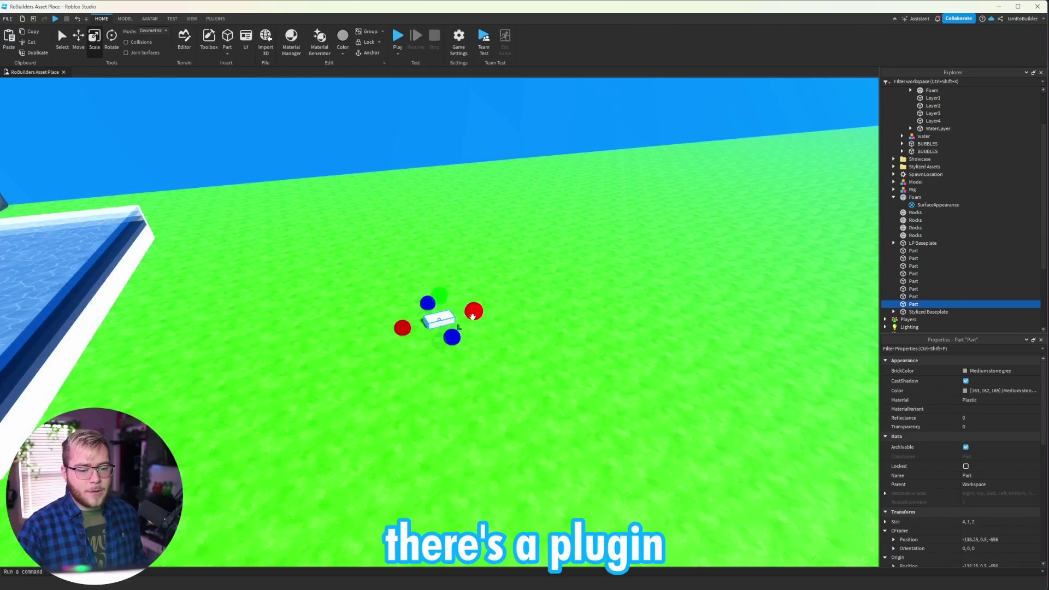
pyautogui.moveTo(474, 307); pyautogui.dragTo(619, 275)
pyautogui.moveTo(453, 335); pyautogui.dragTo(699, 468)
pyautogui.scroll(-2, 503, 358)
pyautogui.moveTo(503, 358); pyautogui.dragTo(528, 334)
# Step: Transform the flat slab into Cartoon-style water with the Part To Water plugin
pyautogui.click(215, 19)
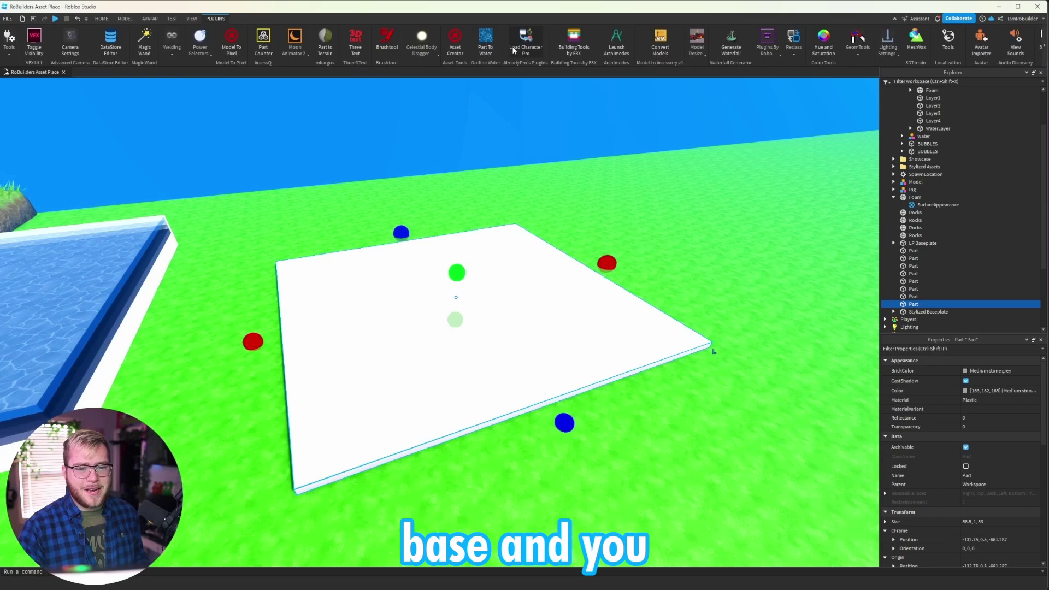
pyautogui.click(483, 38)
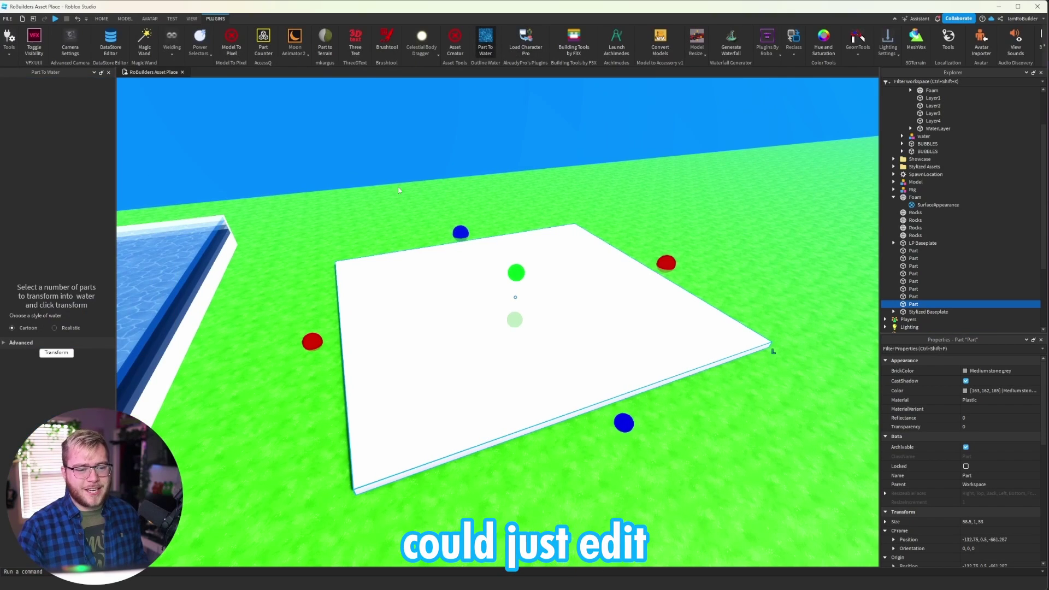
pyautogui.click(56, 353)
pyautogui.scroll(5, 511, 311)
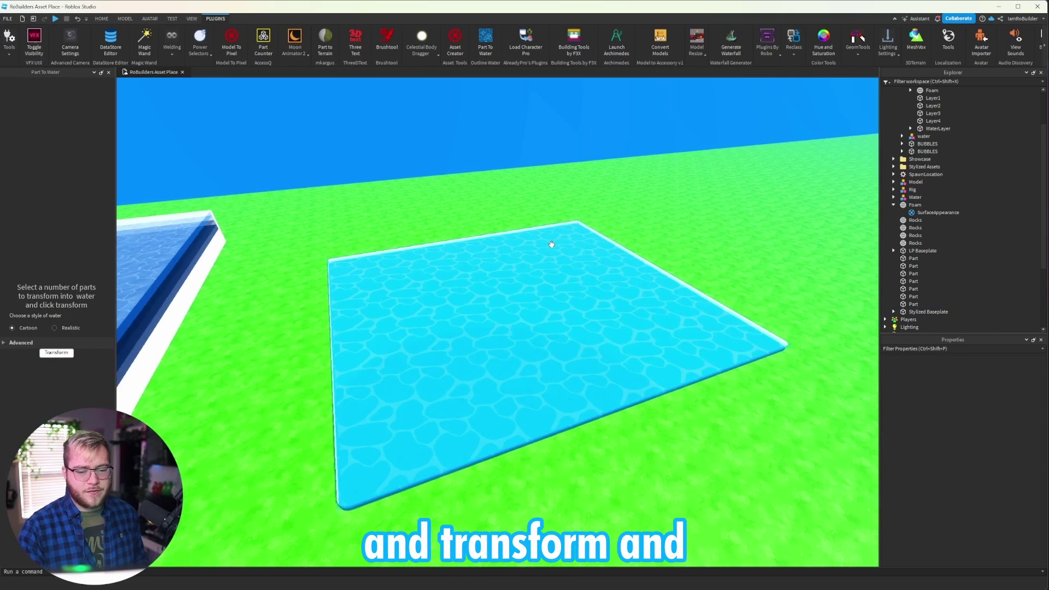
# Step: Shift the generated Water model a short distance across the grass and inspect its layered edge from the side
pyautogui.moveTo(507, 297); pyautogui.dragTo(519, 280)
pyautogui.moveTo(649, 279)
pyautogui.mouseDown(button='right')
pyautogui.moveTo(683, 257)
pyautogui.moveTo(705, 306)
pyautogui.moveTo(663, 275)
pyautogui.mouseUp(button='right')
pyautogui.scroll(4, 666, 273)
pyautogui.press('w')
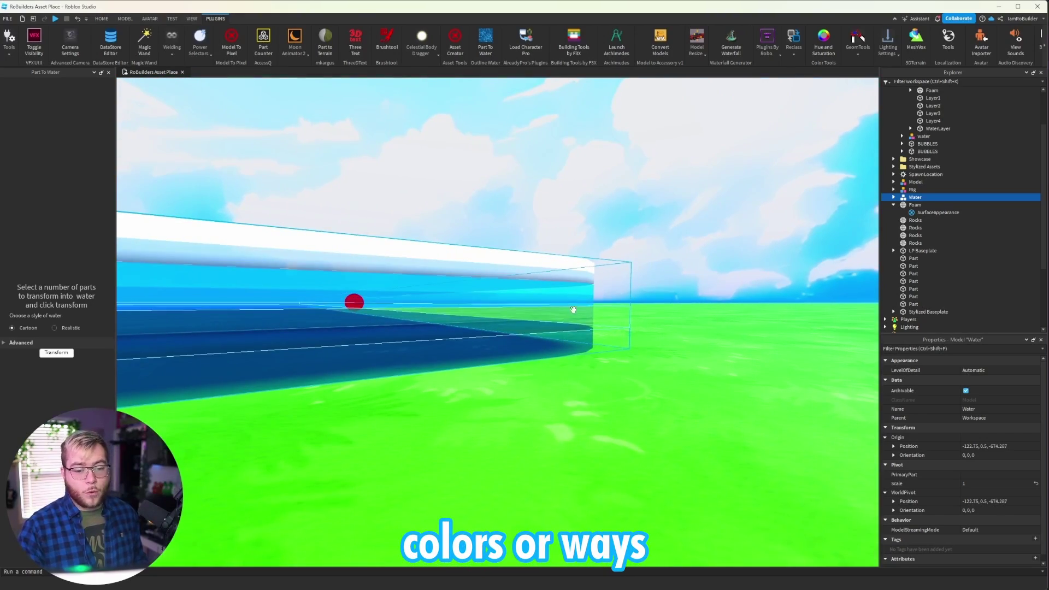
pyautogui.scroll(-3, 574, 237)
pyautogui.moveTo(576, 238); pyautogui.dragTo(328, 246, button='right')
pyautogui.click(576, 239)
pyautogui.scroll(3, 574, 238)
pyautogui.scroll(-3, 575, 236)
# Step: Reposition the copied rock in the generated water so that it sits partly submerged in the layers
pyautogui.scroll(-4, 574, 236)
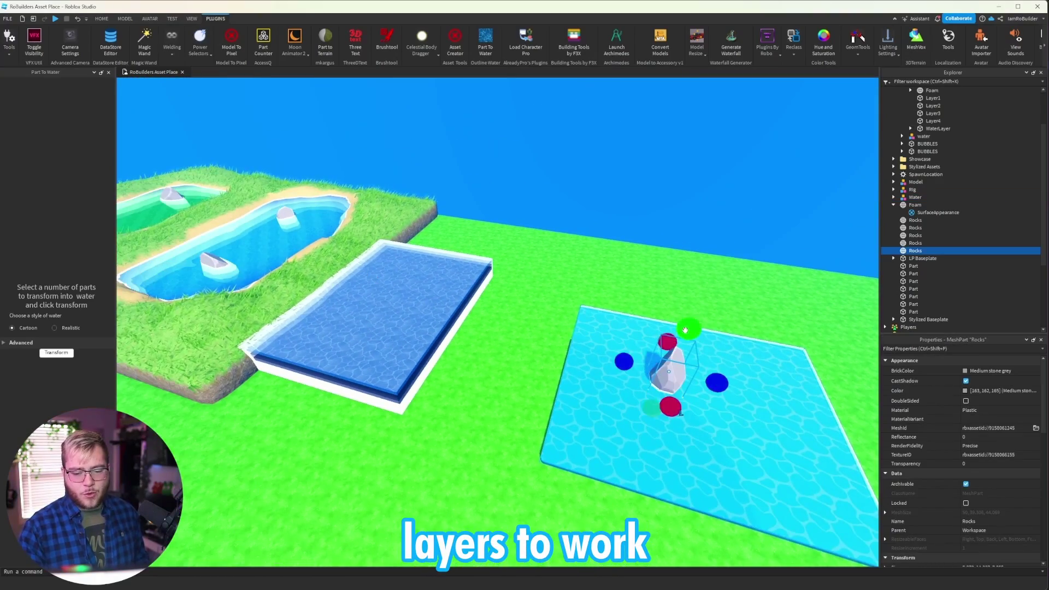
pyautogui.moveTo(675, 369); pyautogui.dragTo(698, 347)
pyautogui.moveTo(699, 346); pyautogui.dragTo(698, 346, button='right')
pyautogui.click(698, 347)
pyautogui.scroll(5, 698, 346)
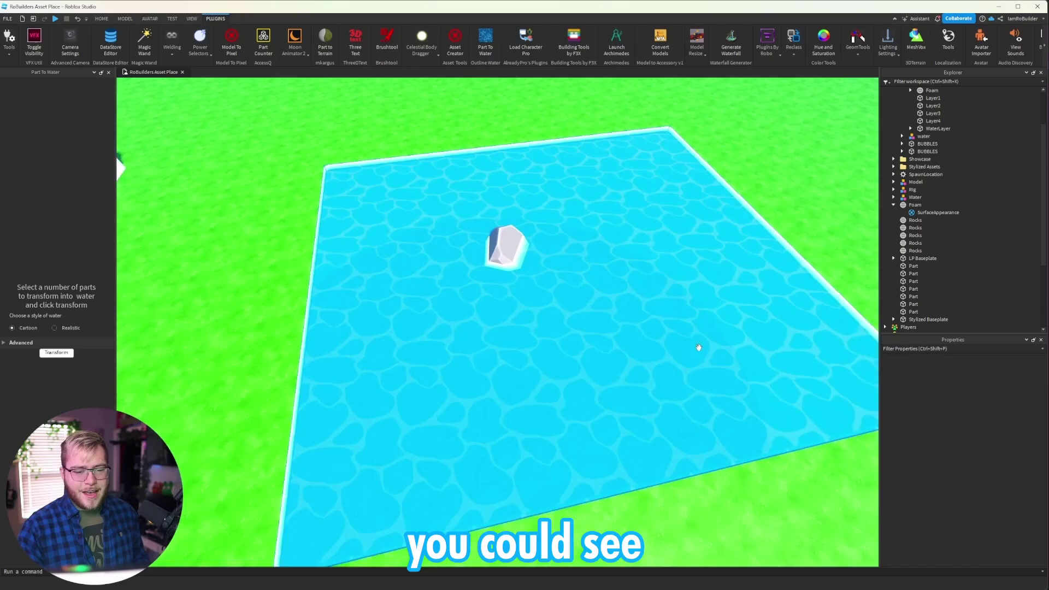
pyautogui.scroll(-10, 651, 337)
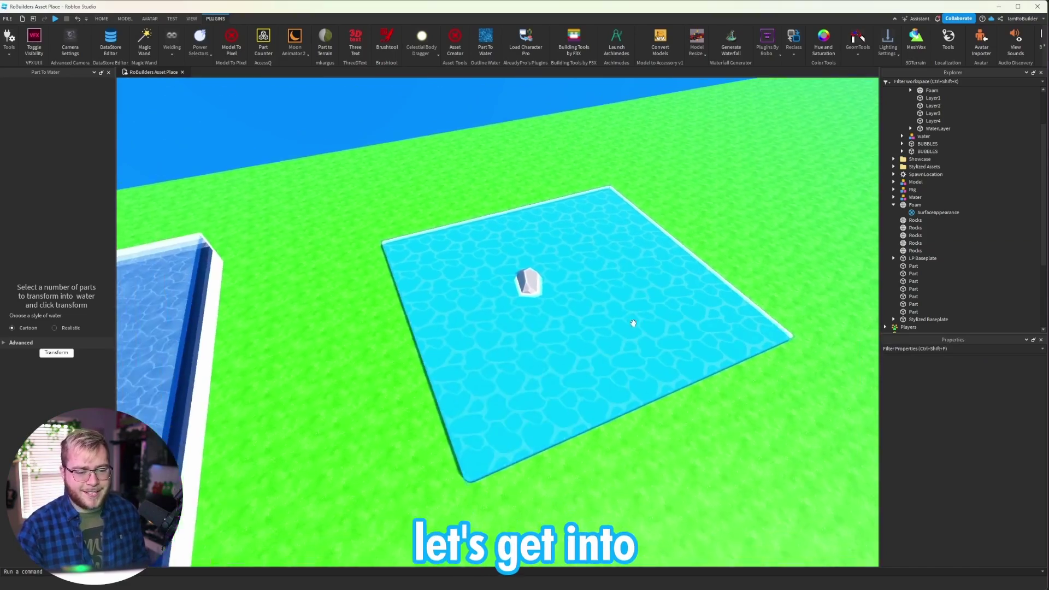
# Step: Move the generated water and its rock across the grass toward the grassy island
pyautogui.moveTo(658, 345); pyautogui.dragTo(456, 356)
pyautogui.moveTo(642, 320); pyautogui.dragTo(459, 328)
pyautogui.scroll(2, 471, 343)
pyautogui.click(675, 322)
# Step: Compare the finished pond's layered depth and rock outlines with the generated water next to the island
pyautogui.scroll(1, 675, 321)
pyautogui.scroll(5, 675, 322)
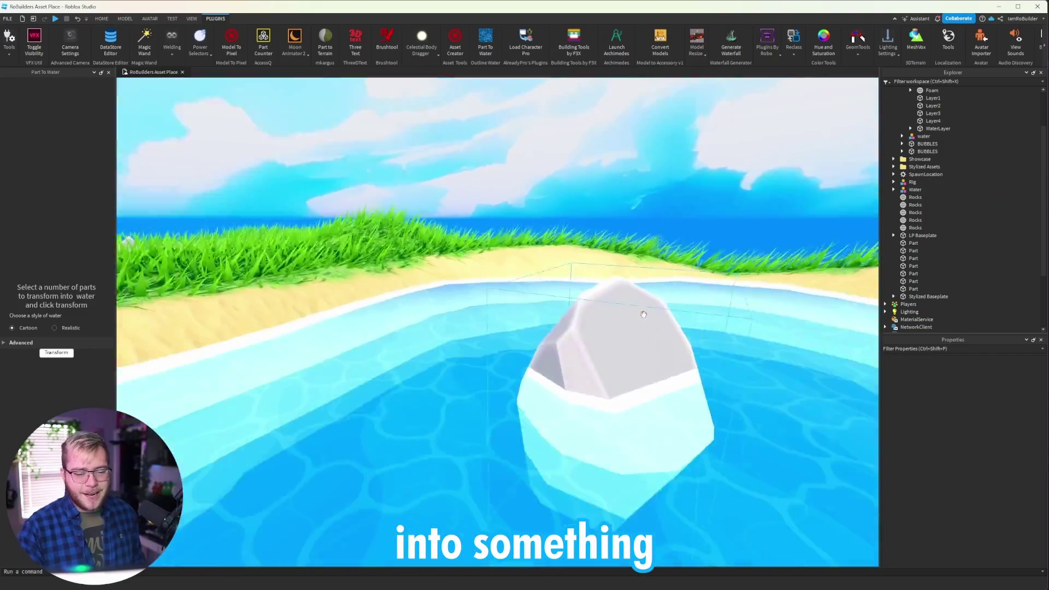
pyautogui.scroll(-5, 644, 315)
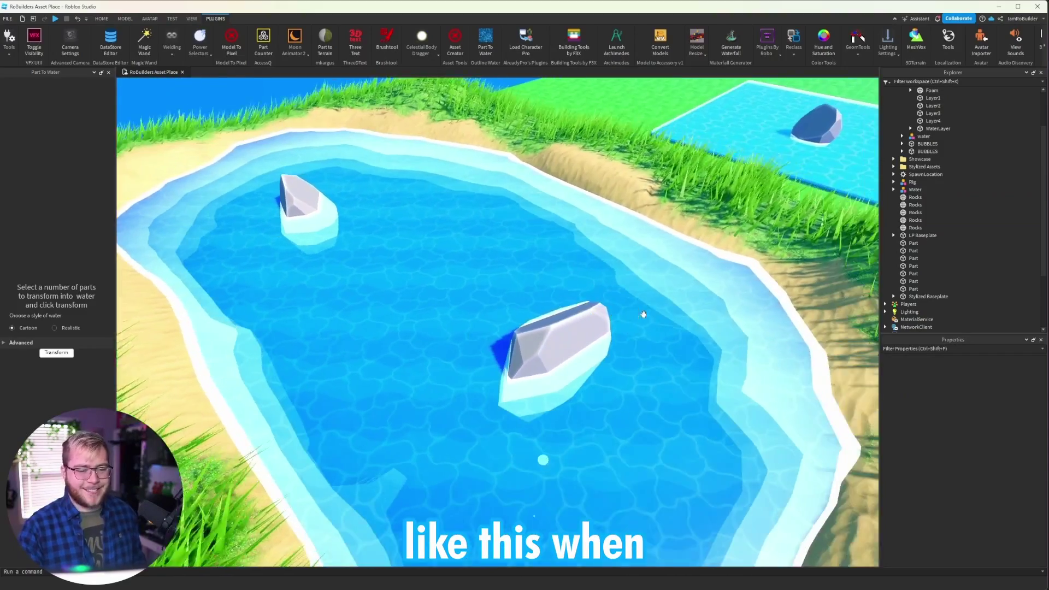
pyautogui.moveTo(644, 315); pyautogui.dragTo(634, 313, button='middle')
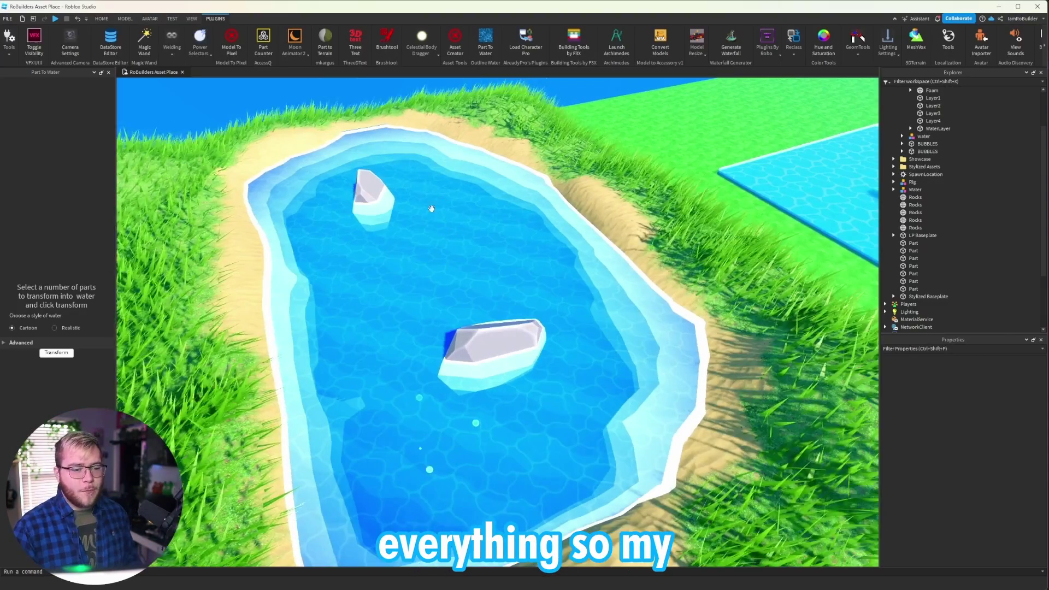
pyautogui.press('d')
pyautogui.moveTo(497, 302); pyautogui.dragTo(524, 322, button='right')
pyautogui.press('w')
pyautogui.scroll(5, 524, 322)
# Step: Delete all face textures, from TextureBack to TextureTop, from Layer3 of the generated Water model
pyautogui.scroll(-6, 525, 327)
pyautogui.click(516, 367)
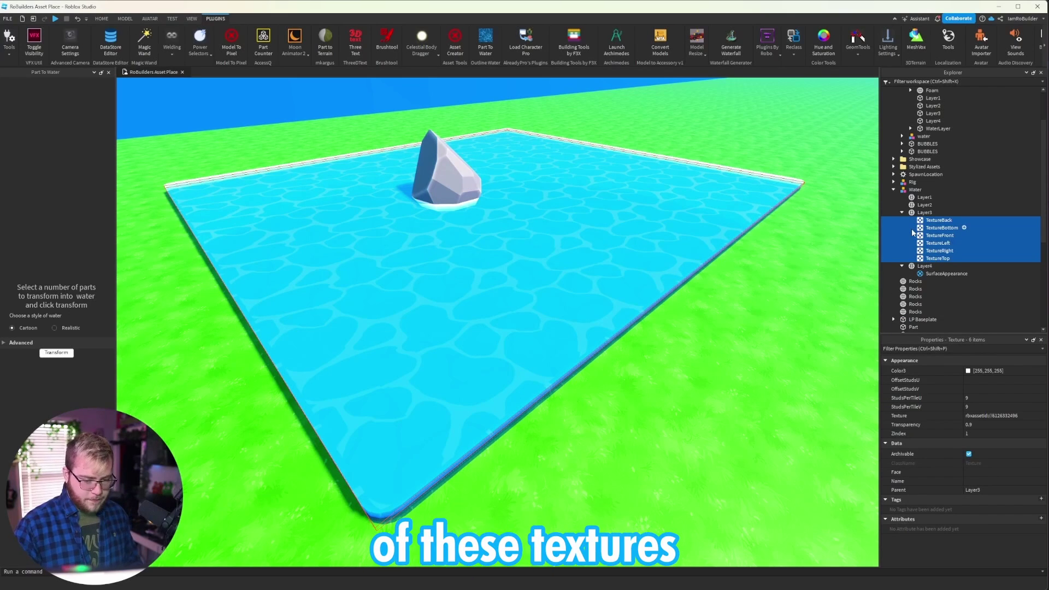
pyautogui.press('Delete')
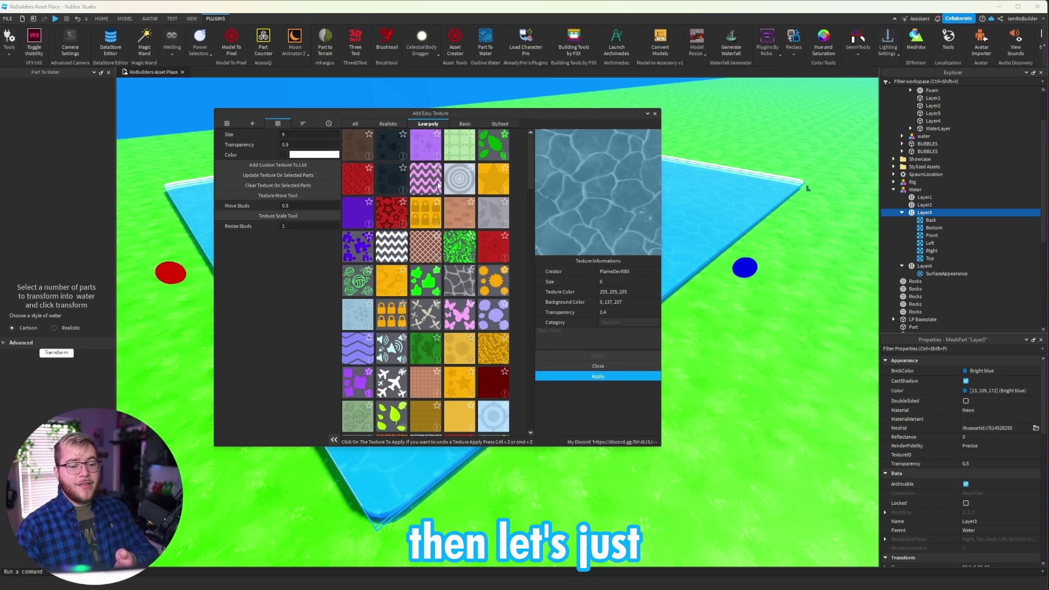
# Step: Browse the Low poly textures and apply the peach wavy-striped one to Layer3 of the generated water
pyautogui.scroll(-5, 447, 203)
pyautogui.scroll(-4, 446, 202)
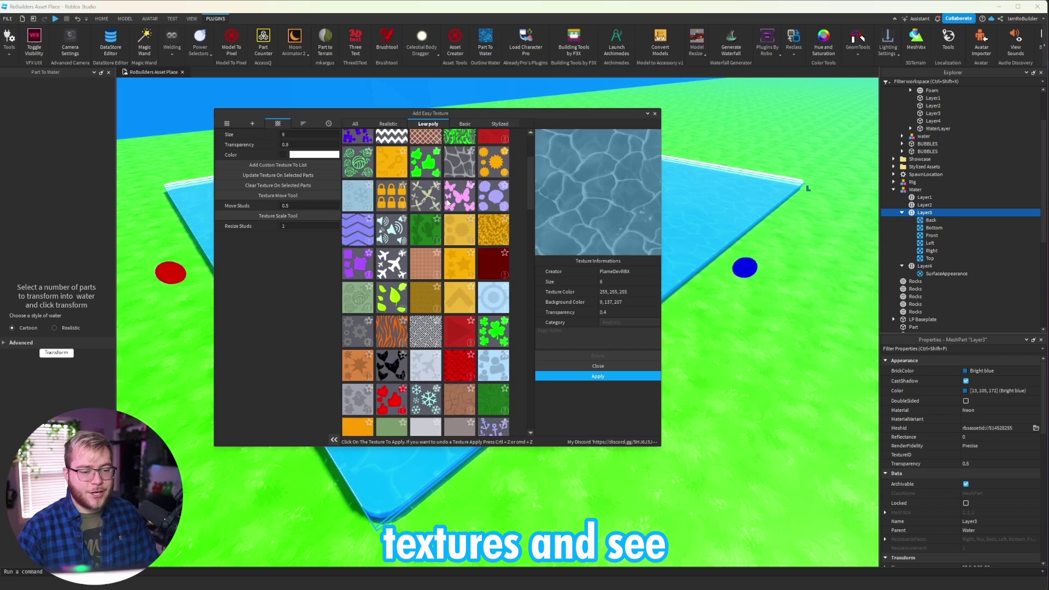
pyautogui.scroll(-3, 443, 186)
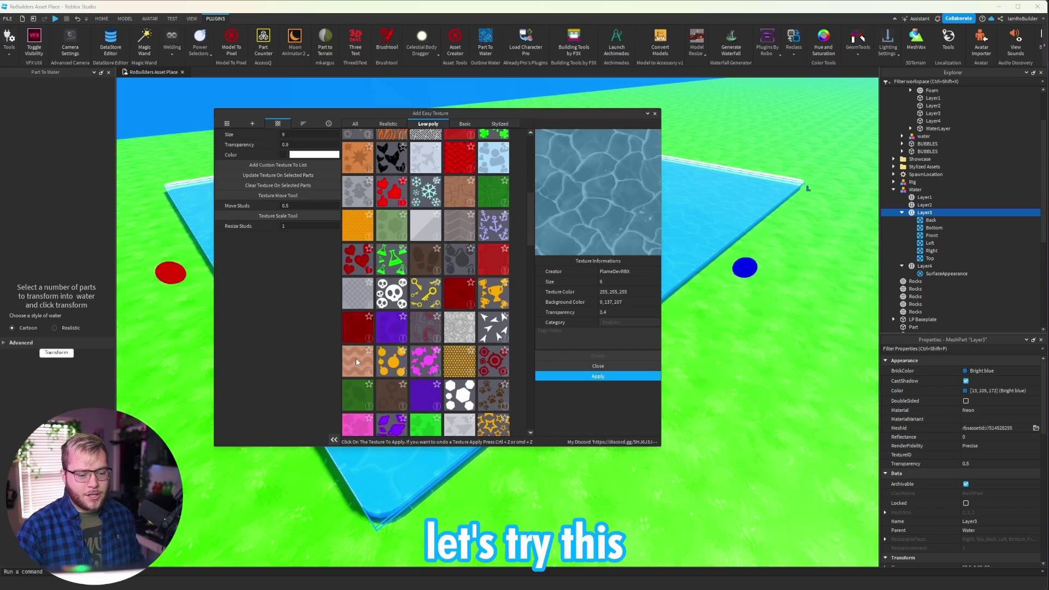
pyautogui.click(356, 358)
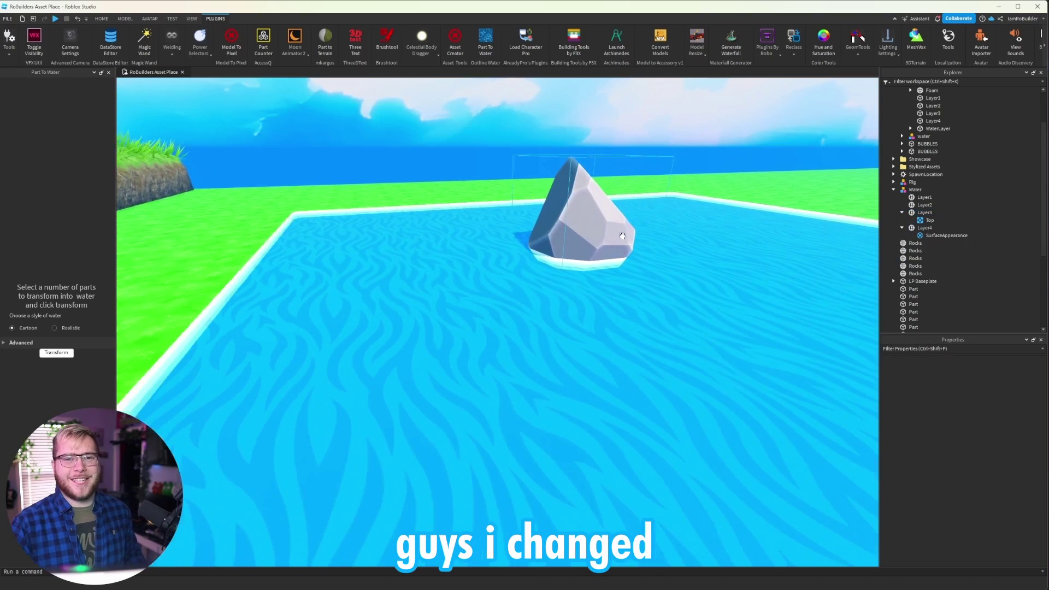
# Step: Set the transparency of Layer3's Top texture to 0.95 so the stripes blend into the water
pyautogui.moveTo(623, 236); pyautogui.dragTo(553, 366, button='right')
pyautogui.scroll(-3, 555, 367)
pyautogui.scroll(2, 553, 365)
pyautogui.scroll(1, 553, 366)
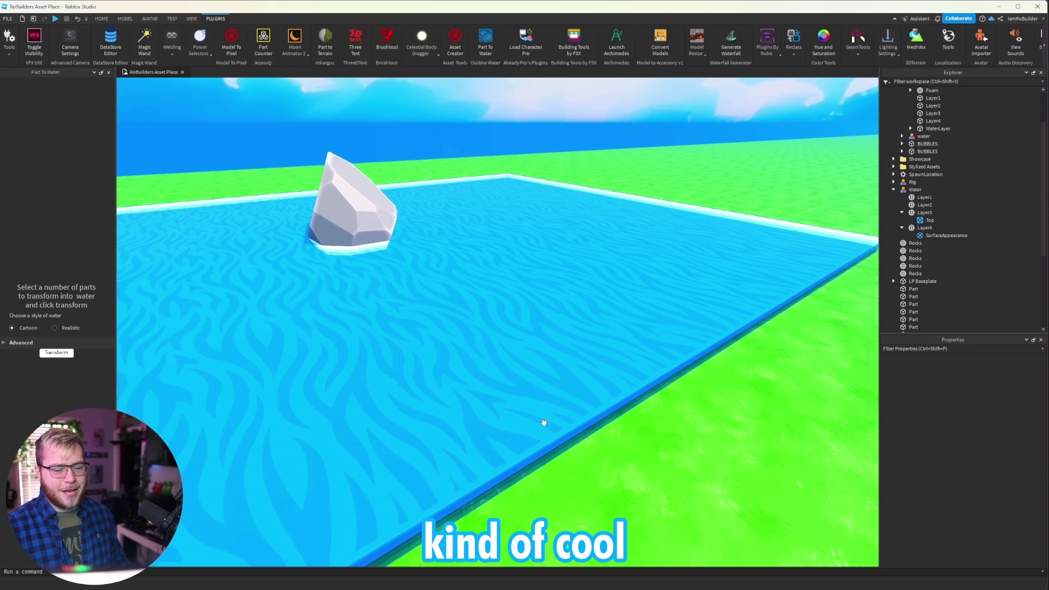
pyautogui.click(570, 433)
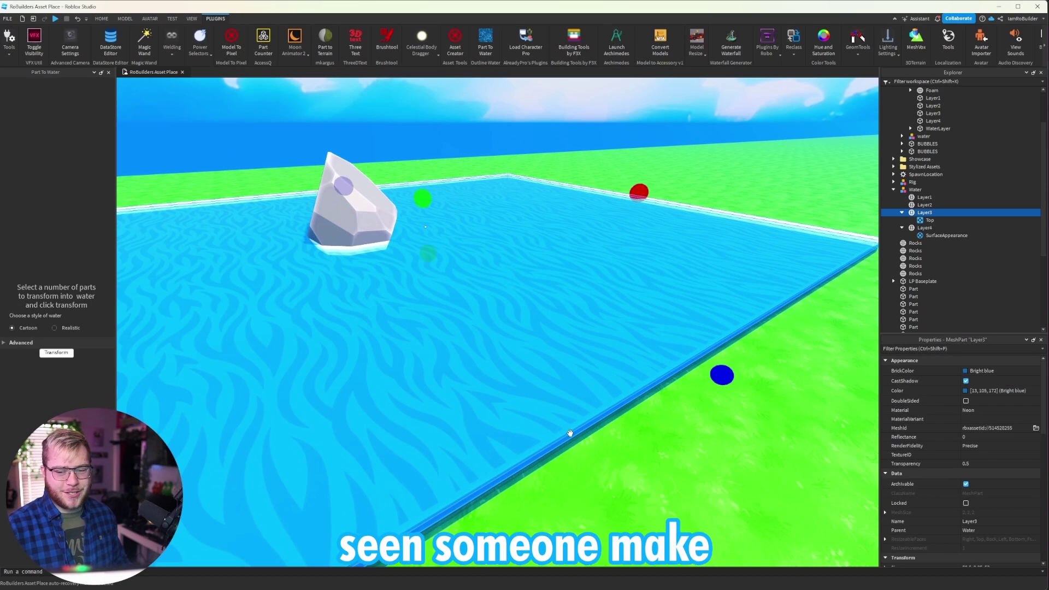
pyautogui.click(929, 220)
pyautogui.click(973, 425)
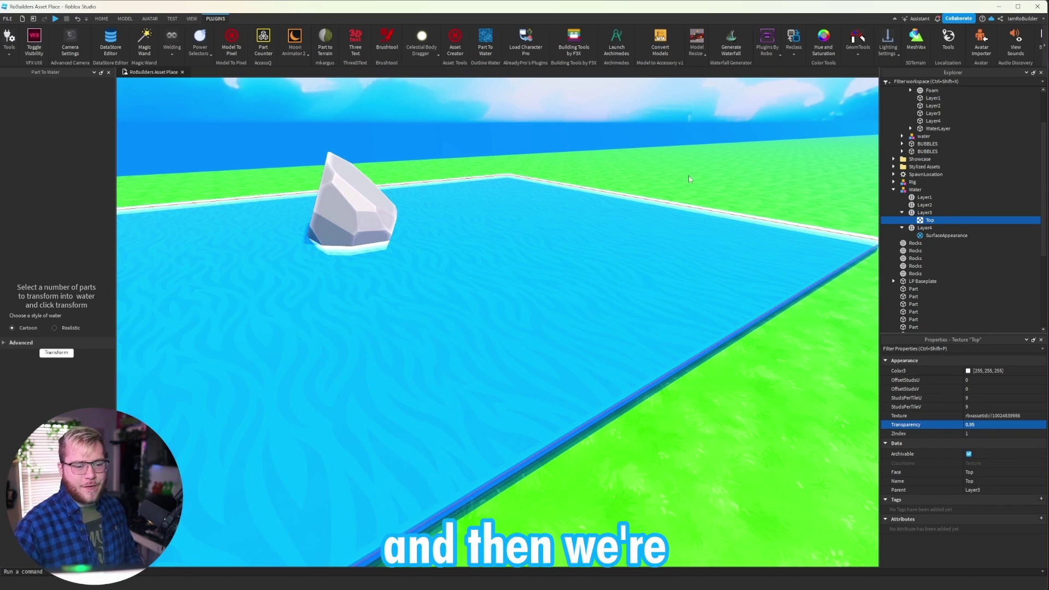
pyautogui.moveTo(613, 82); pyautogui.dragTo(611, 81, button='right')
pyautogui.scroll(-3, 611, 80)
pyautogui.click(644, 134)
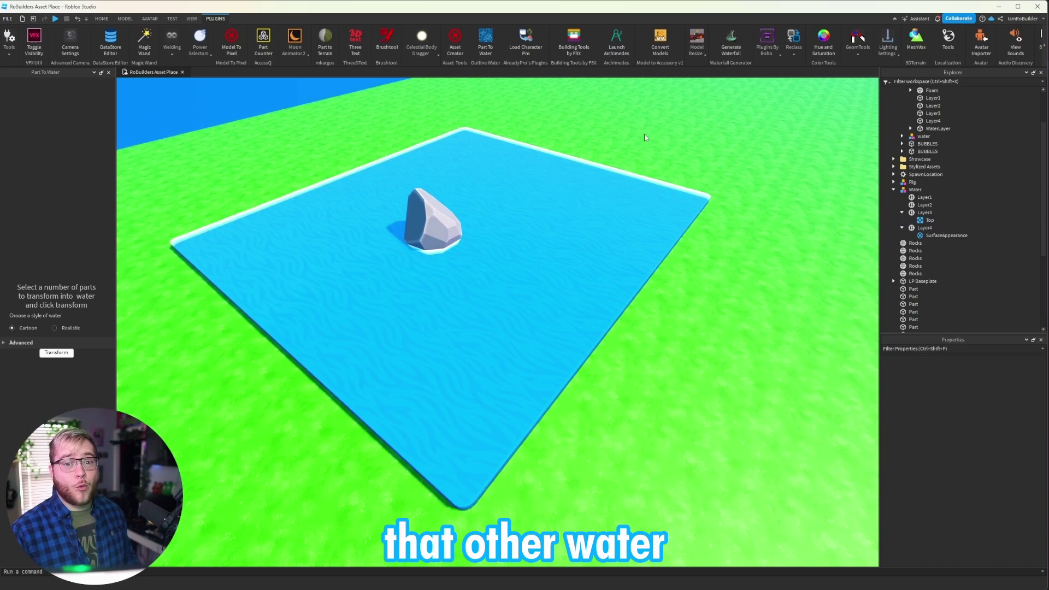
# Step: Set the transparency of Layer3's Top texture to 0.98 so it sits faintly over the Waves texture
pyautogui.moveTo(628, 278); pyautogui.dragTo(634, 289, button='right')
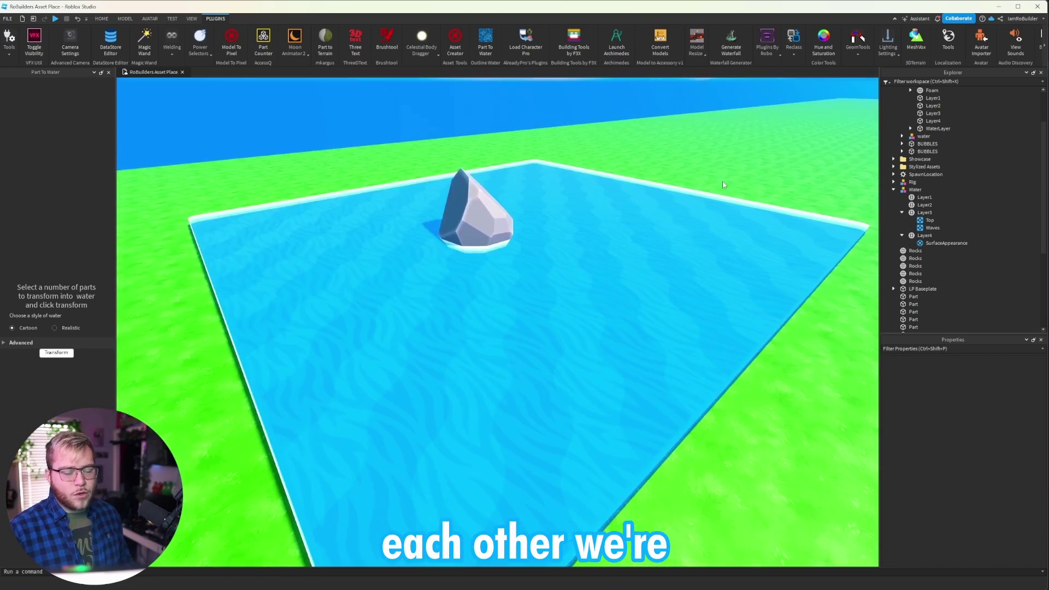
pyautogui.moveTo(723, 184); pyautogui.dragTo(722, 180, button='right')
pyautogui.scroll(2, 722, 181)
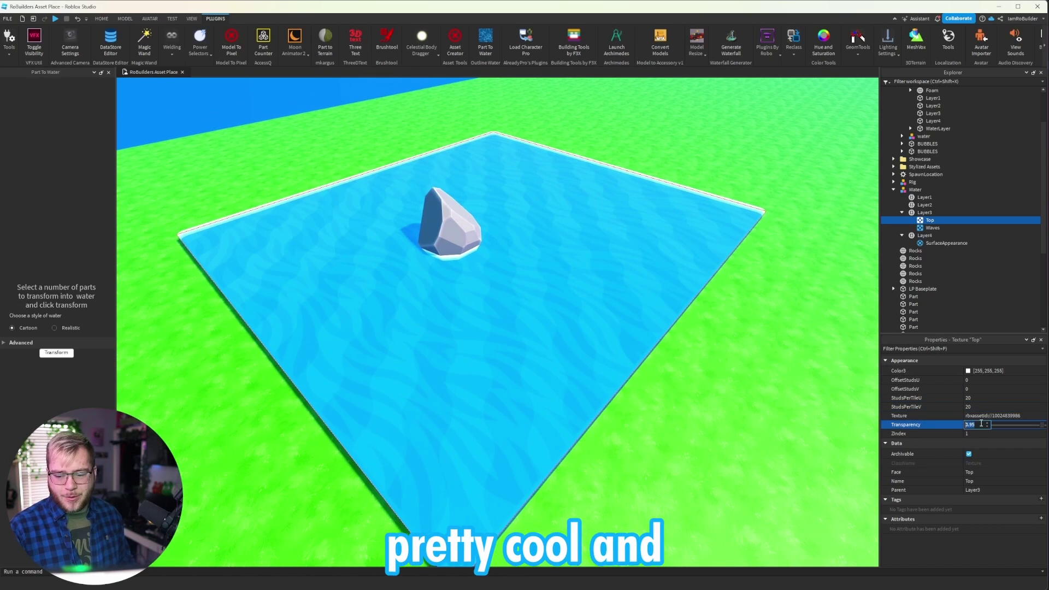
pyautogui.press('BackSpace')
pyautogui.press('BackSpace')
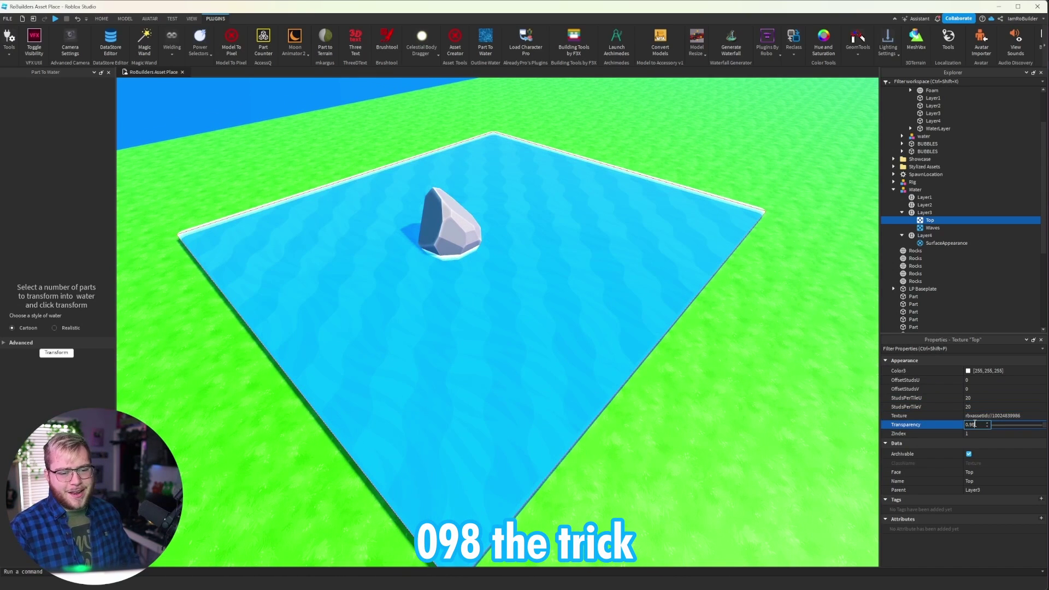
pyautogui.click(659, 314)
pyautogui.moveTo(659, 314); pyautogui.dragTo(686, 338, button='right')
pyautogui.scroll(-2, 485, 304)
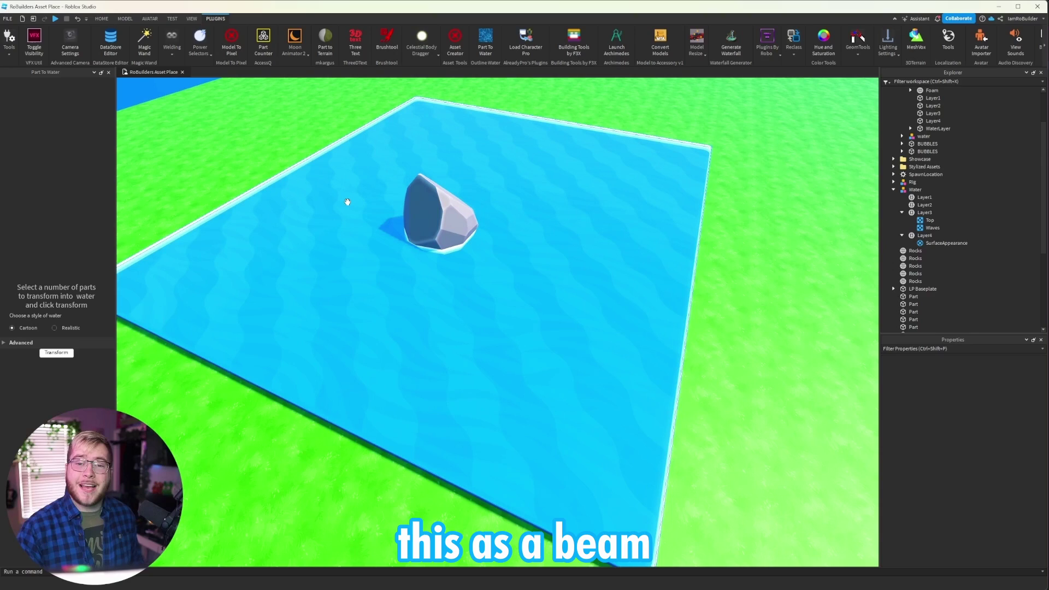
# Step: Examine the textured water and its rock from several distances and angles, including beside the grassy island
pyautogui.press('a')
pyautogui.moveTo(716, 299); pyautogui.dragTo(715, 299, button='right')
pyautogui.press('s')
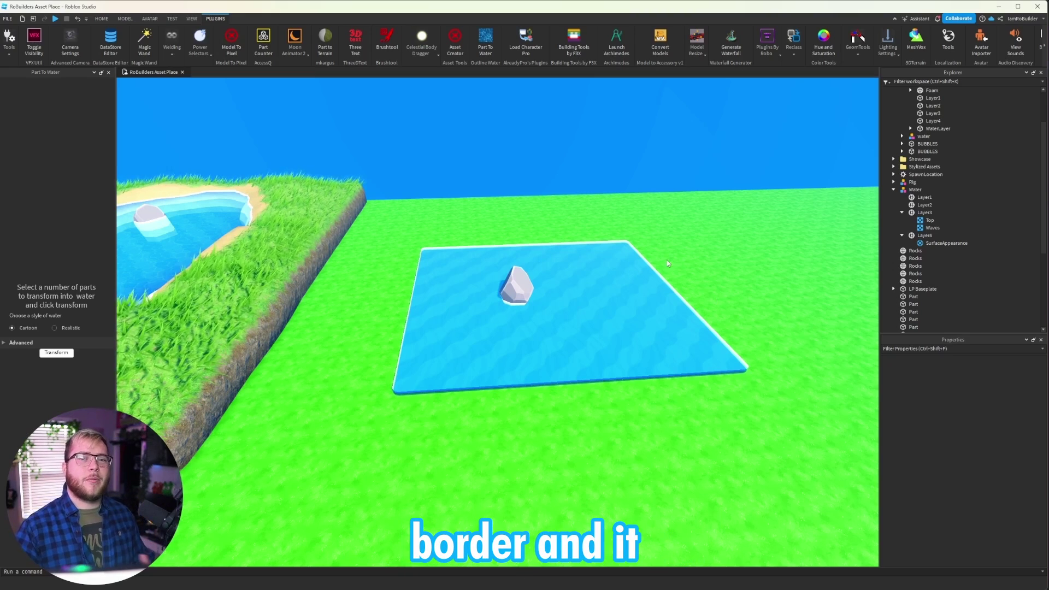
pyautogui.press('s')
pyautogui.press('a')
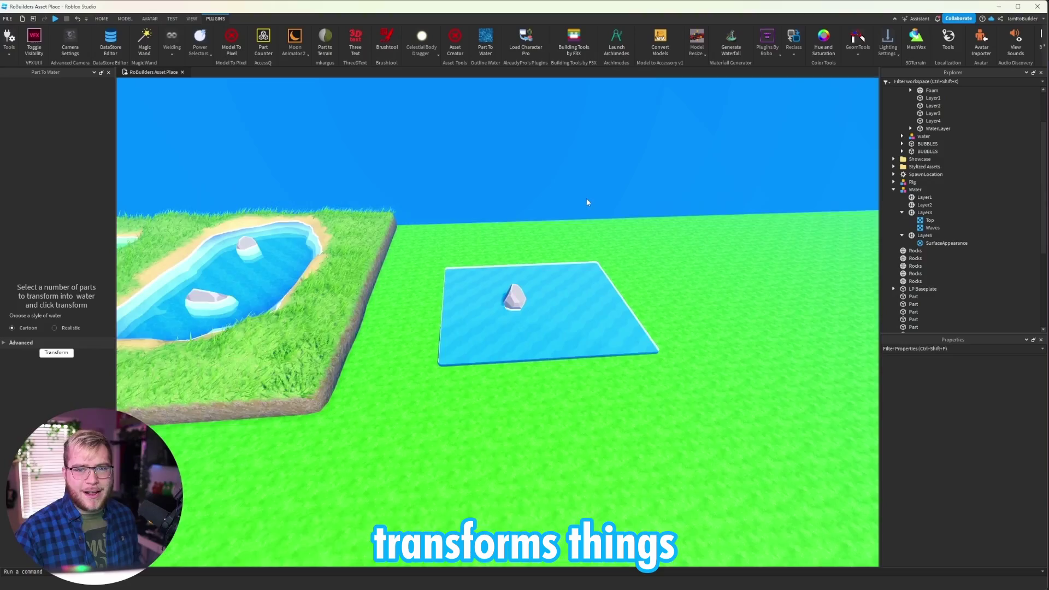
pyautogui.press('w')
pyautogui.press('w')
pyautogui.moveTo(584, 192); pyautogui.dragTo(584, 163, button='right')
pyautogui.click(612, 295)
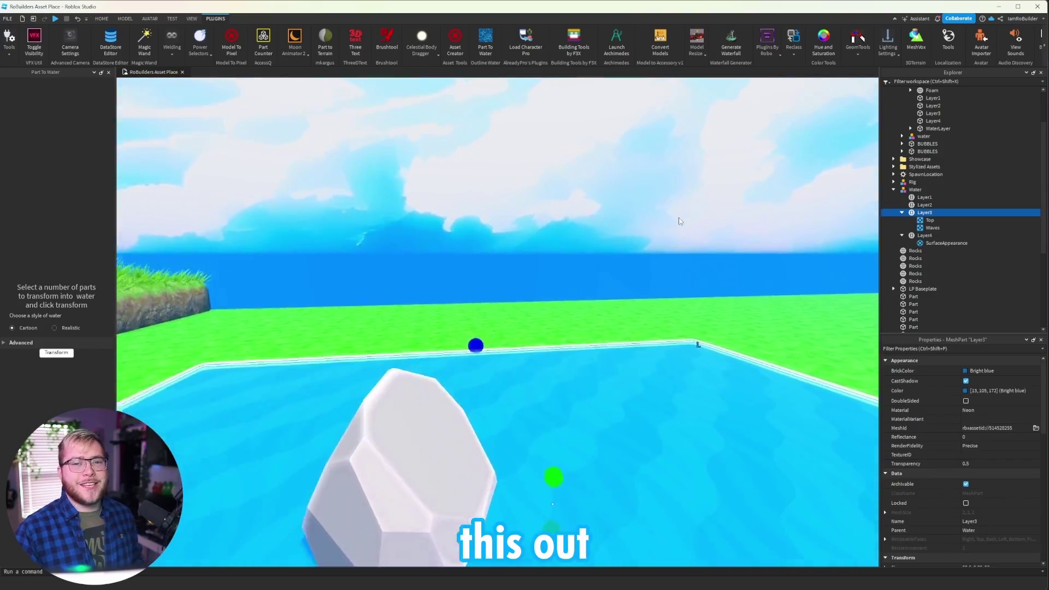
pyautogui.moveTo(678, 221); pyautogui.dragTo(677, 219, button='right')
pyautogui.press('s')
pyautogui.click(390, 167)
pyautogui.press('d')
pyautogui.press('w')
pyautogui.press('a')
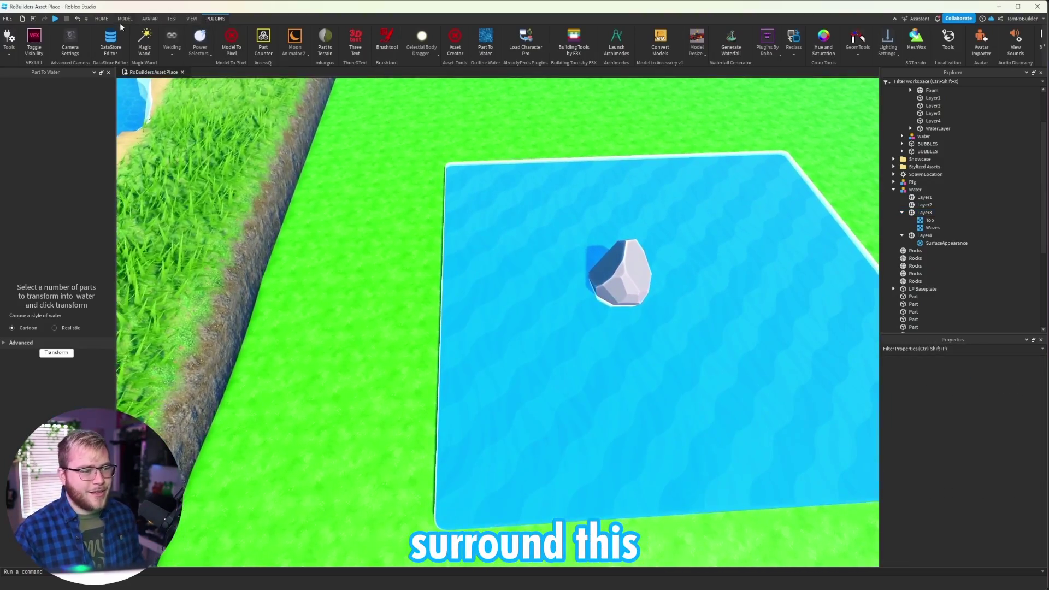
# Step: Surround the generated water with a flat, raised lavender border built from parts
pyautogui.click(102, 19)
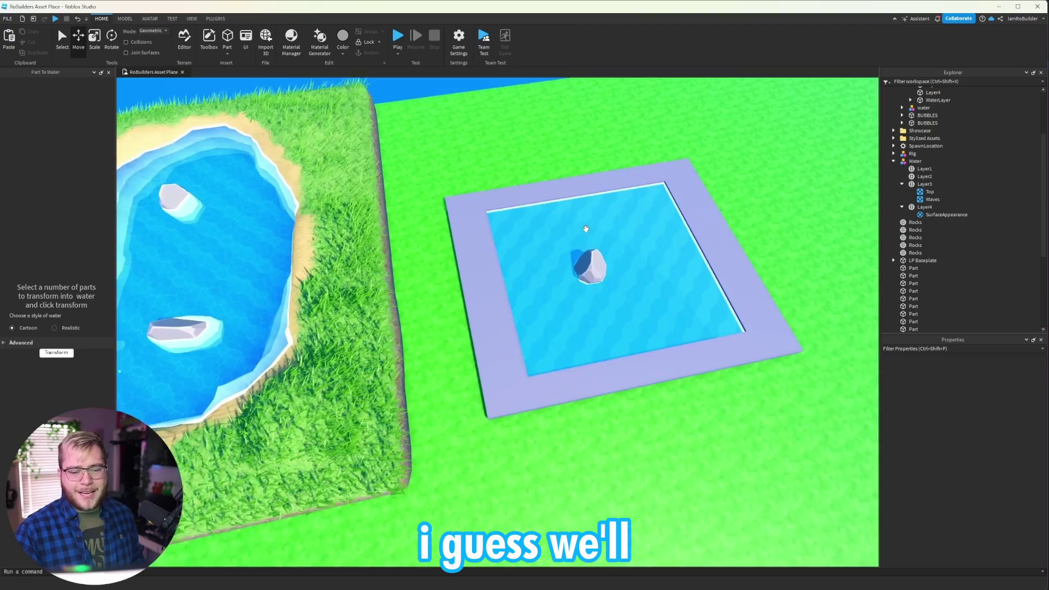
pyautogui.press('w')
pyautogui.moveTo(585, 229); pyautogui.dragTo(586, 228, button='right')
pyautogui.scroll(-5, 585, 228)
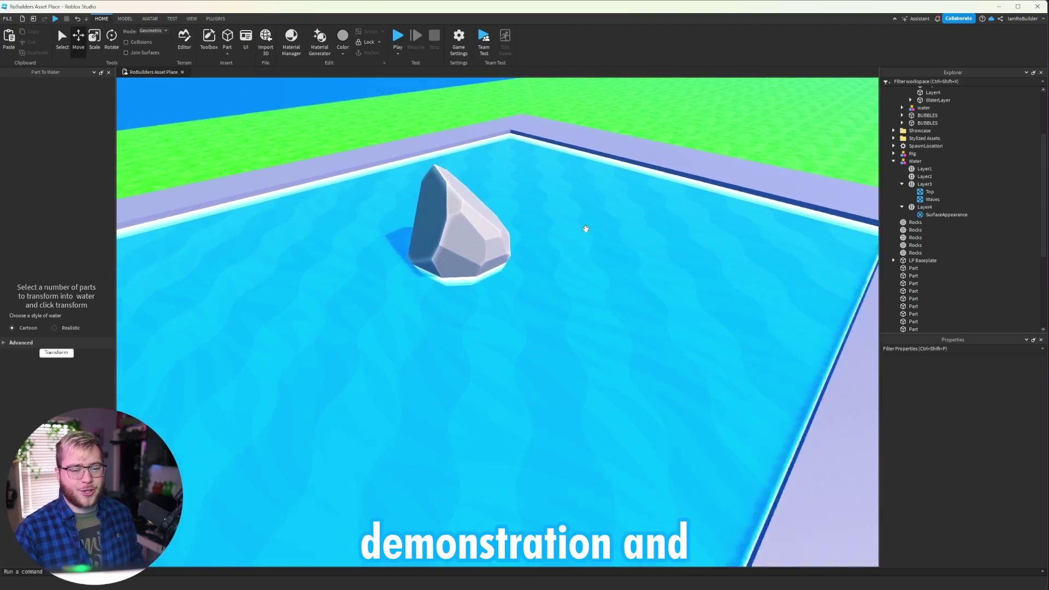
# Step: Paste the copied Vignette decal into Layer3 of the generated water to darken its edges
pyautogui.click(925, 184)
pyautogui.rightClick(923, 184)
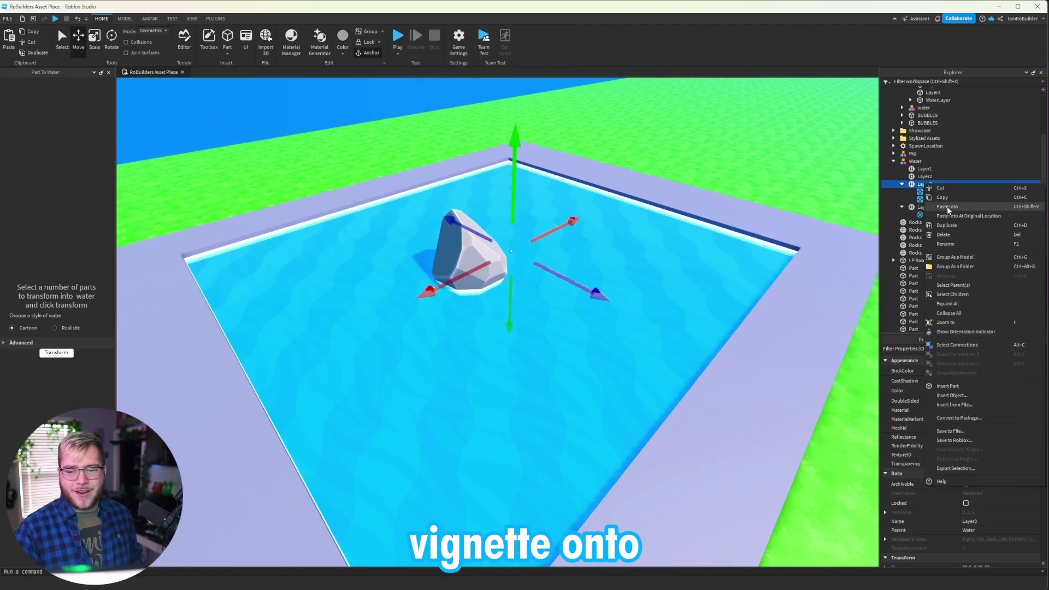
pyautogui.click(947, 208)
pyautogui.click(829, 201)
pyautogui.moveTo(679, 131); pyautogui.dragTo(680, 131, button='right')
pyautogui.press('d')
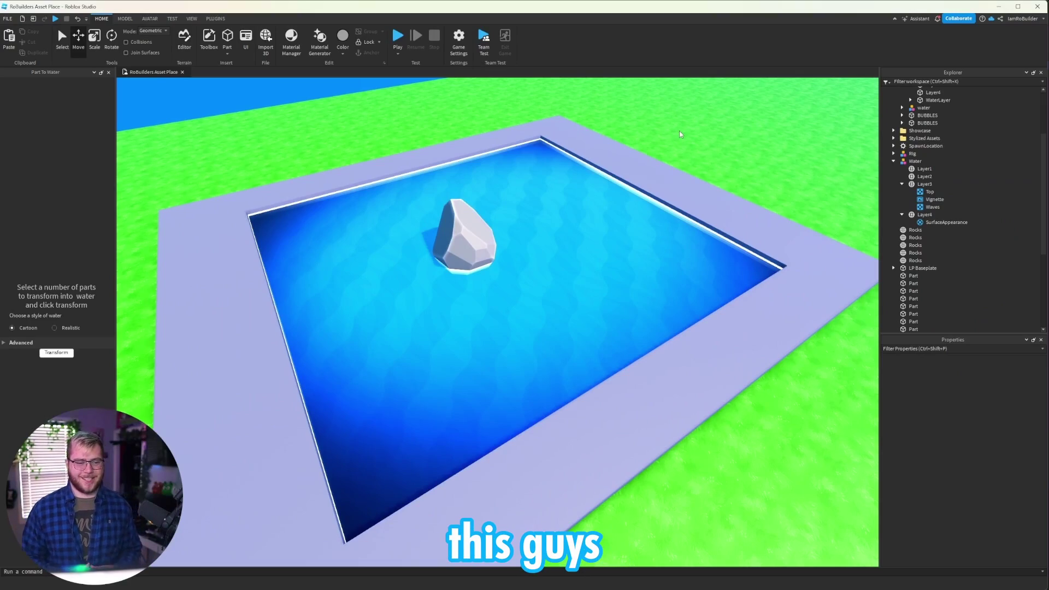
# Step: Examine the bordered pool's darkened edges and center from afar and up close
pyautogui.scroll(-5, 680, 130)
pyautogui.moveTo(595, 280); pyautogui.dragTo(595, 280, button='right')
pyautogui.press('w')
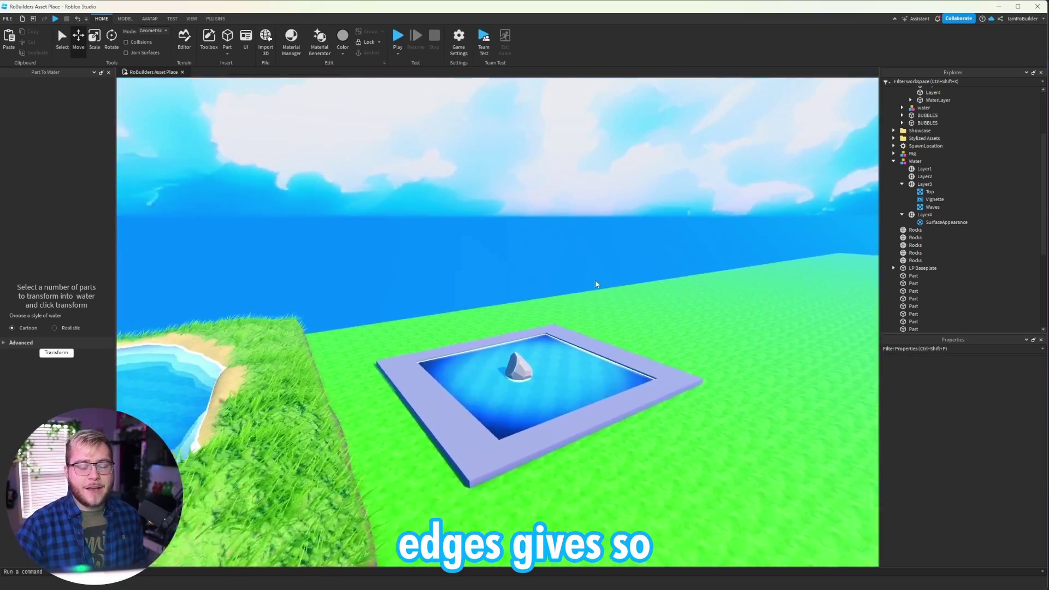
pyautogui.scroll(10, 595, 283)
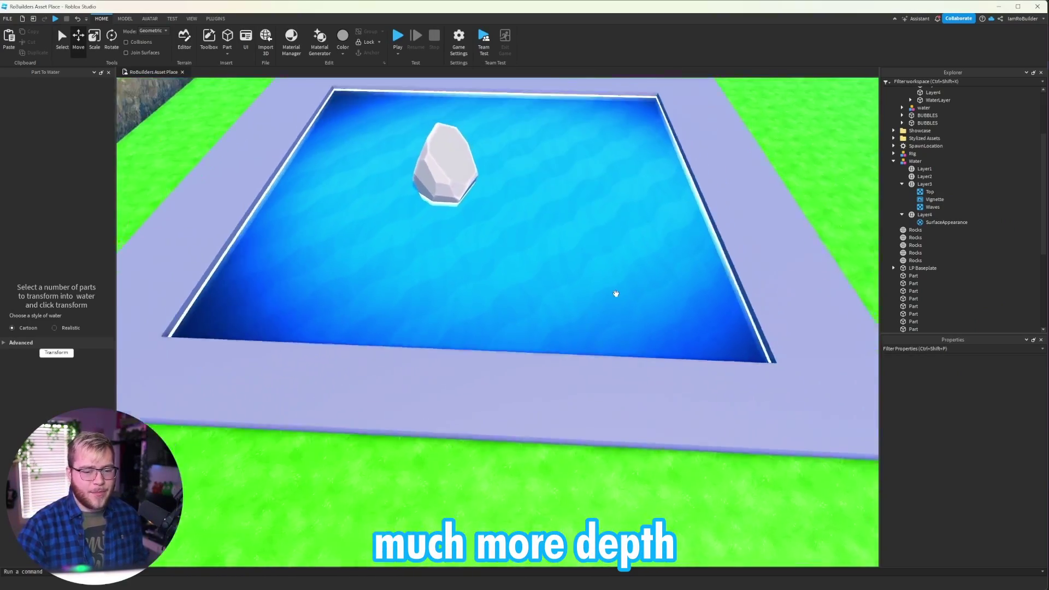
pyautogui.scroll(-8, 616, 293)
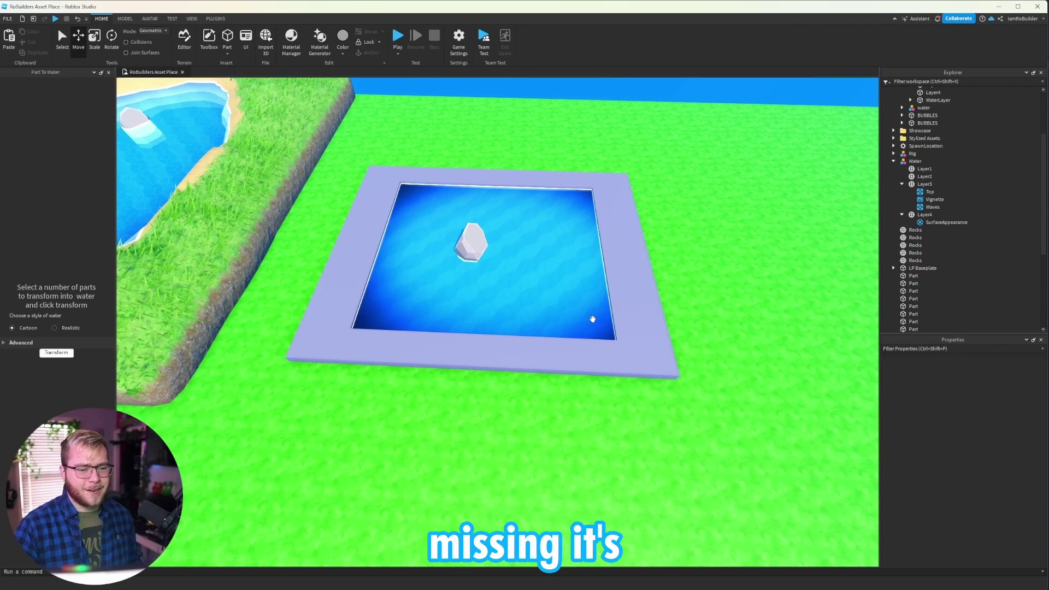
pyautogui.scroll(5, 628, 284)
pyautogui.scroll(-3, 660, 241)
pyautogui.scroll(5, 661, 250)
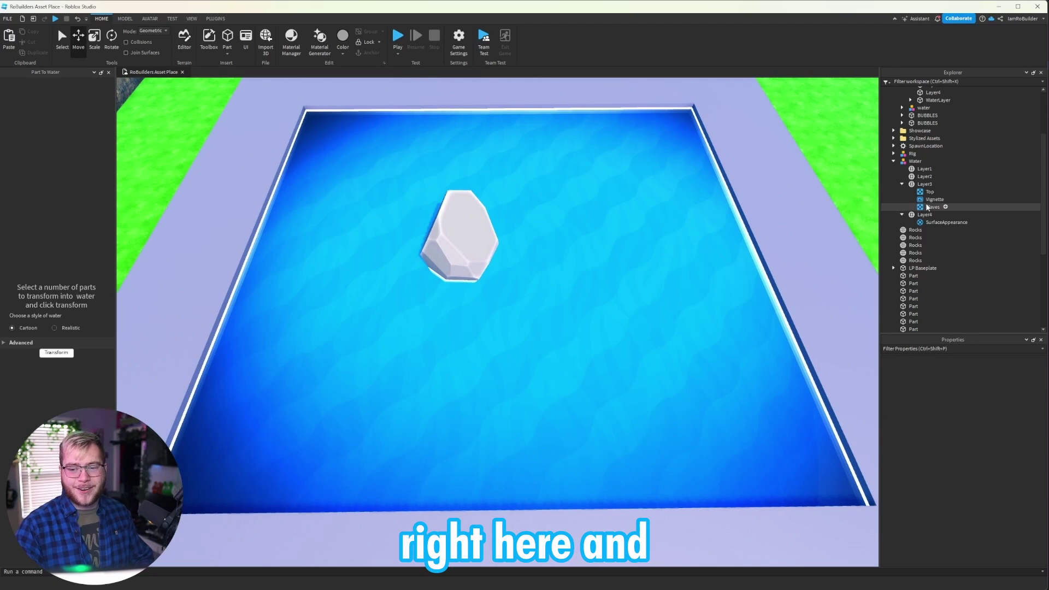
# Step: Compare the pool with and without its vignette by deleting the Vignette decal from Layer3 and undoing the deletion
pyautogui.press('Delete')
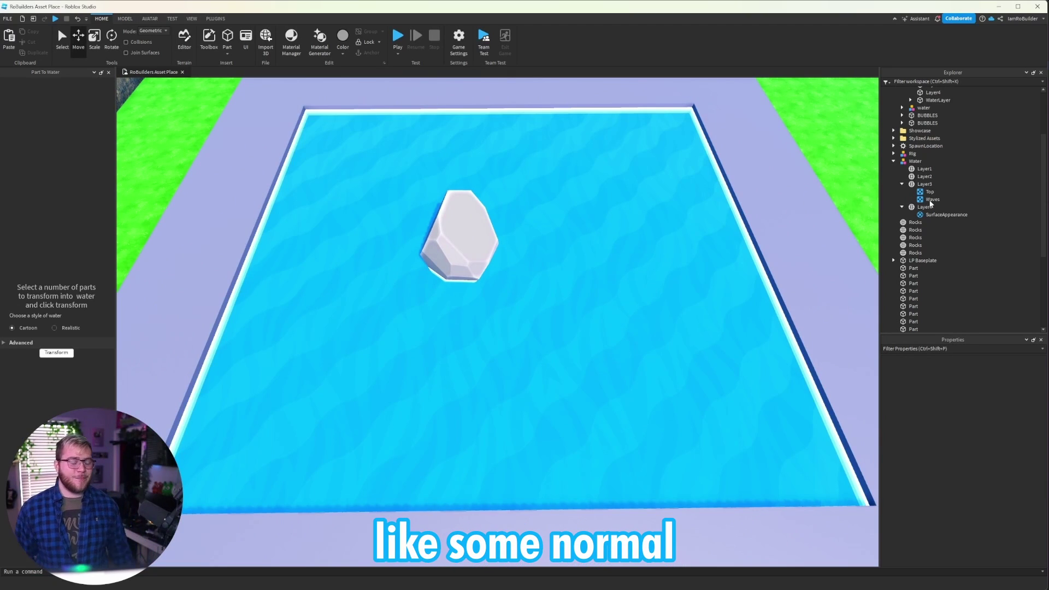
pyautogui.hotkey('ctrl', 'z')
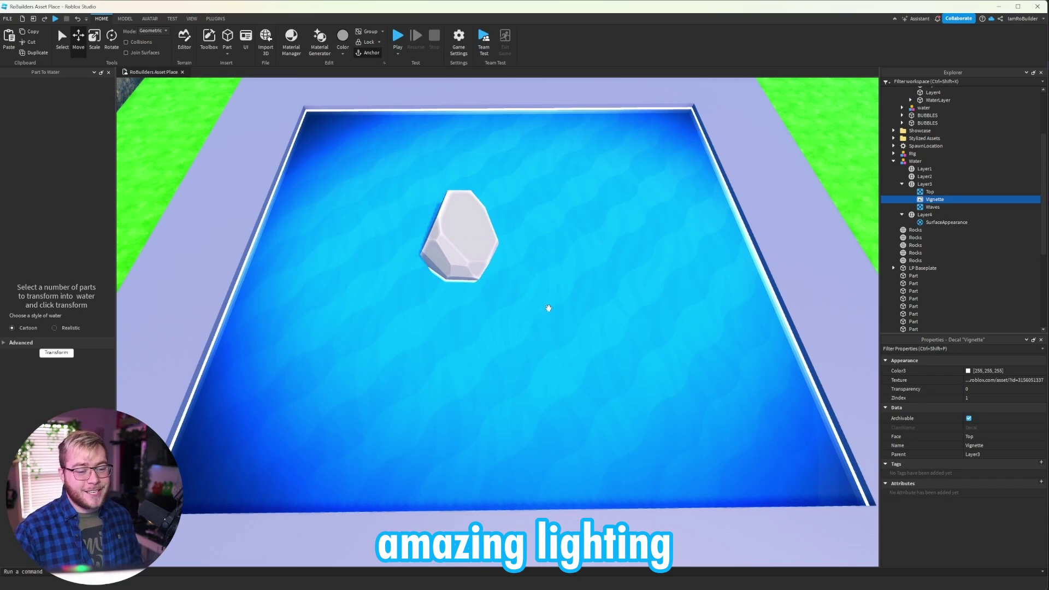
pyautogui.scroll(-5, 588, 269)
pyautogui.moveTo(588, 269); pyautogui.dragTo(599, 279, button='right')
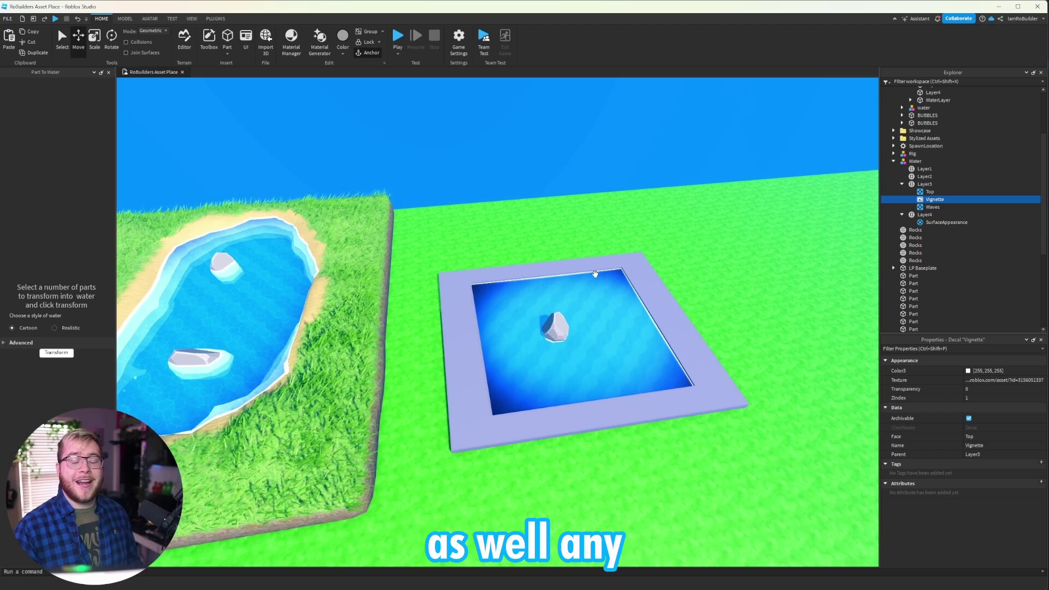
pyautogui.scroll(8, 611, 278)
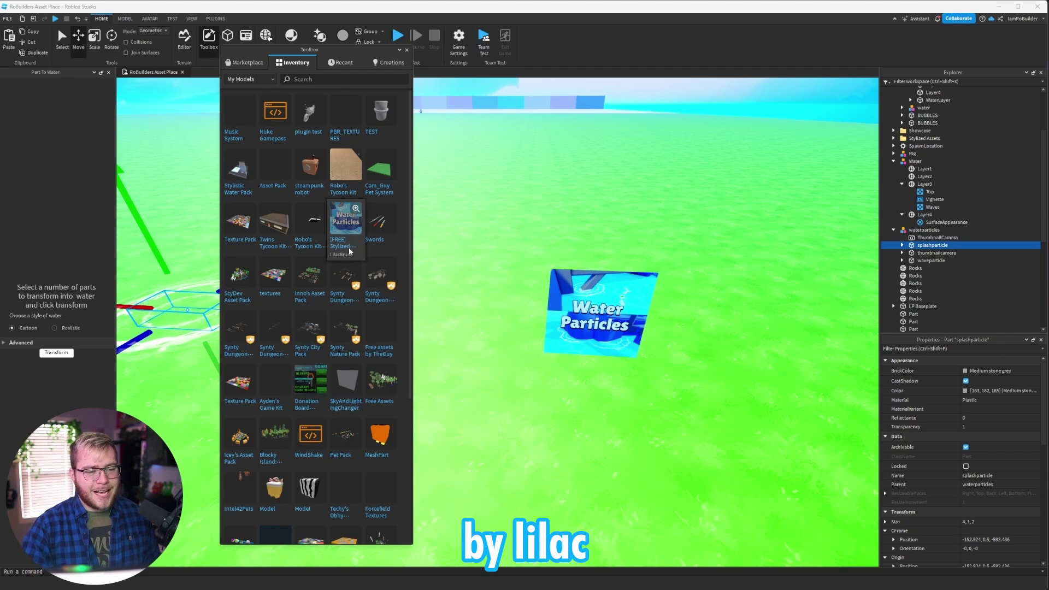
# Step: Close the asset library and delete both the ThumbnailCamera and the thumbnailcamera sign part from the waterparticles model
pyautogui.click(406, 51)
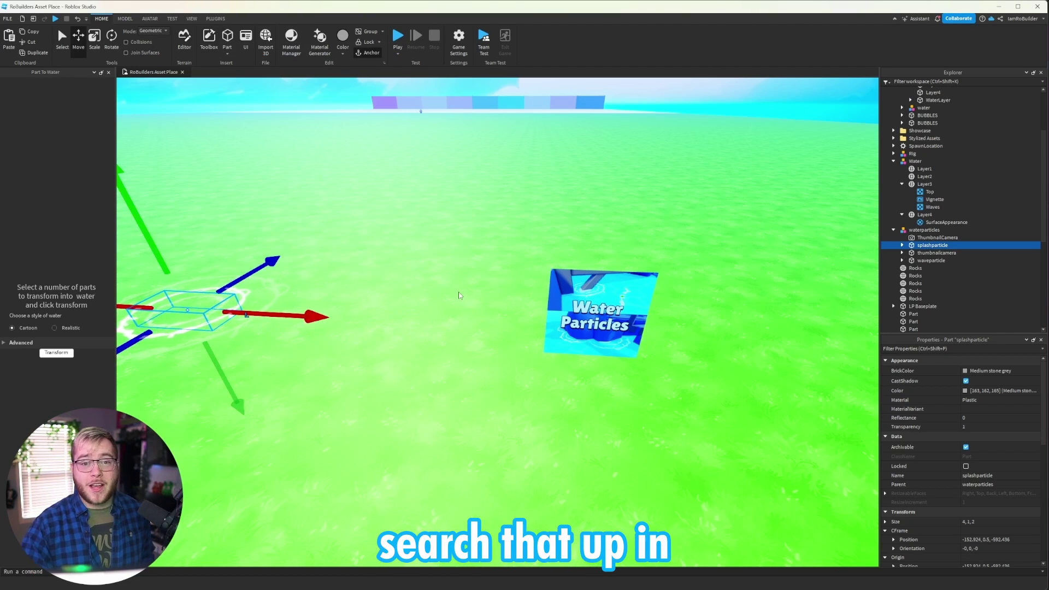
pyautogui.click(558, 300)
pyautogui.scroll(-3, 559, 300)
pyautogui.scroll(2, 565, 306)
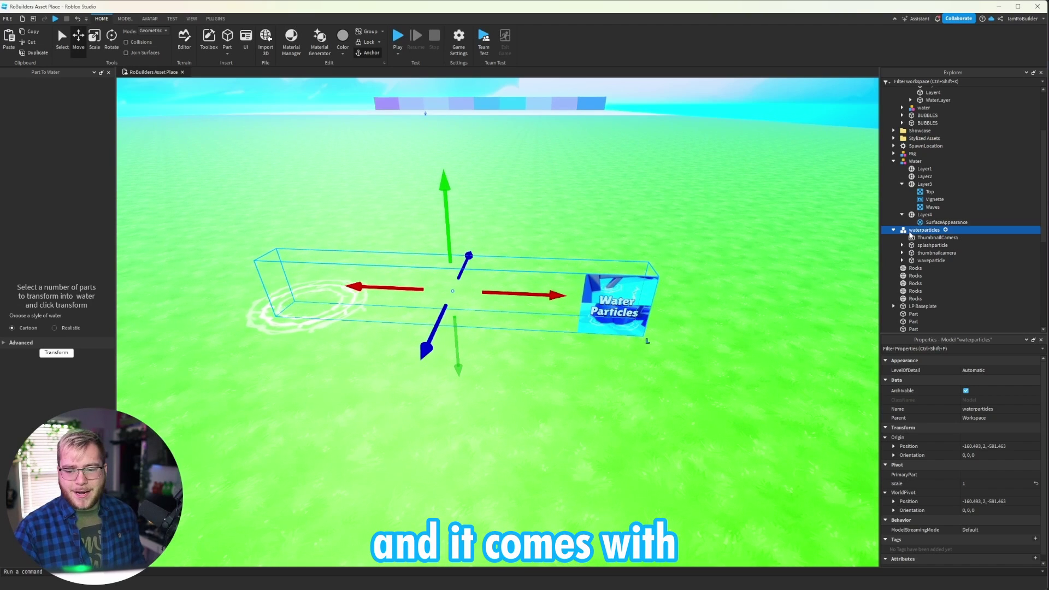
pyautogui.click(923, 237)
pyautogui.press('Delete')
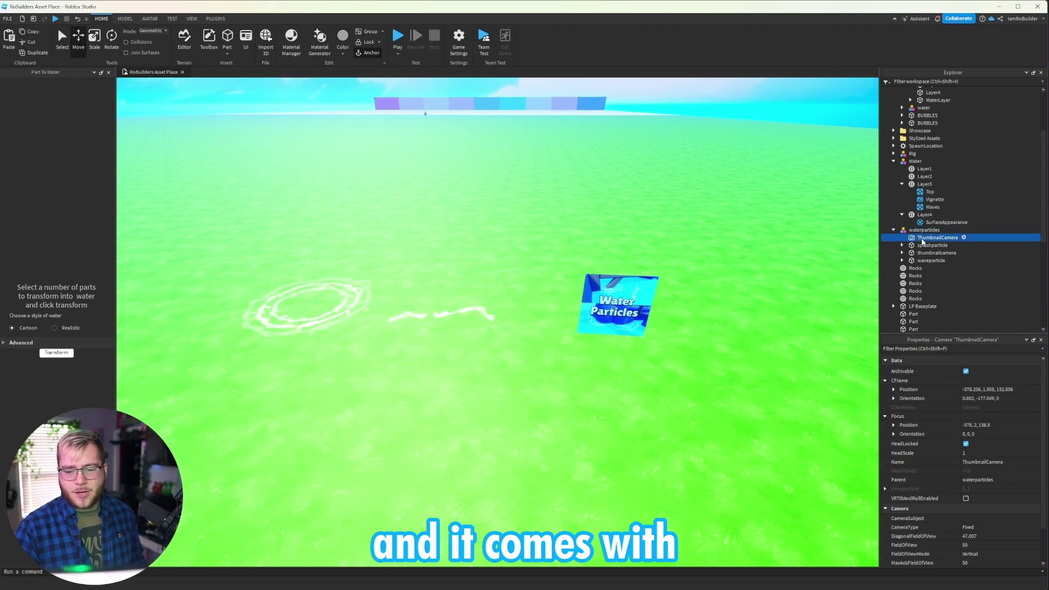
pyautogui.click(927, 239)
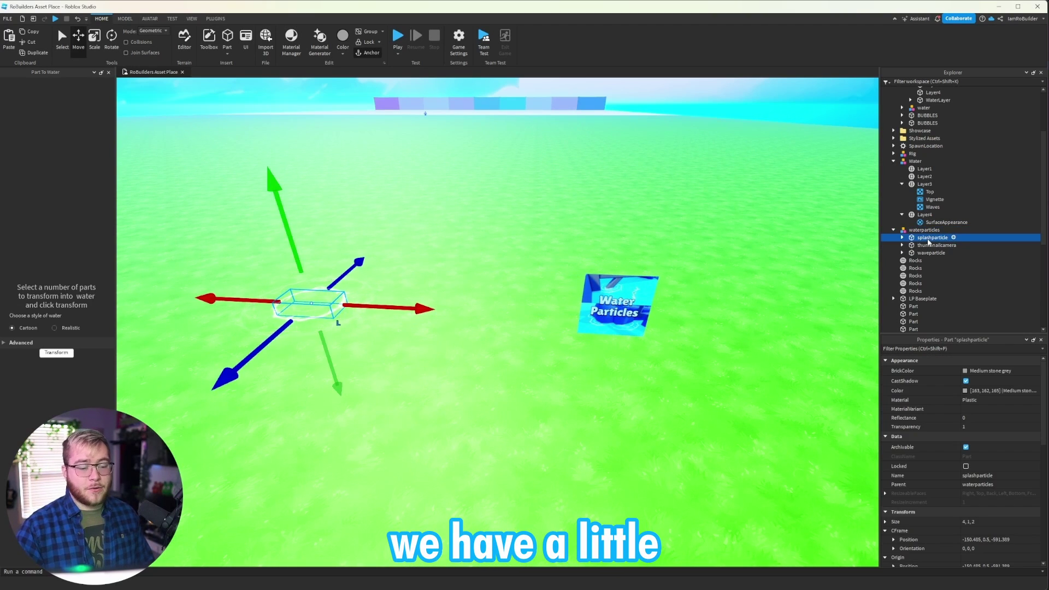
pyautogui.click(934, 244)
pyautogui.press('Delete')
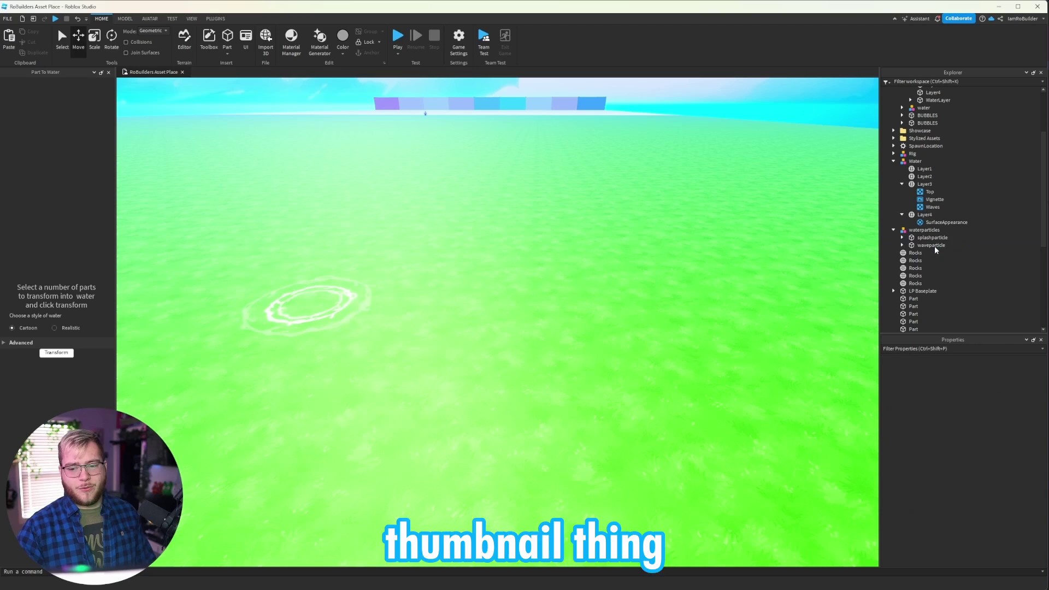
# Step: Take the splashparticle out of the waterparticles model and position it at the waterline of the rock in the bordered pool
pyautogui.click(933, 245)
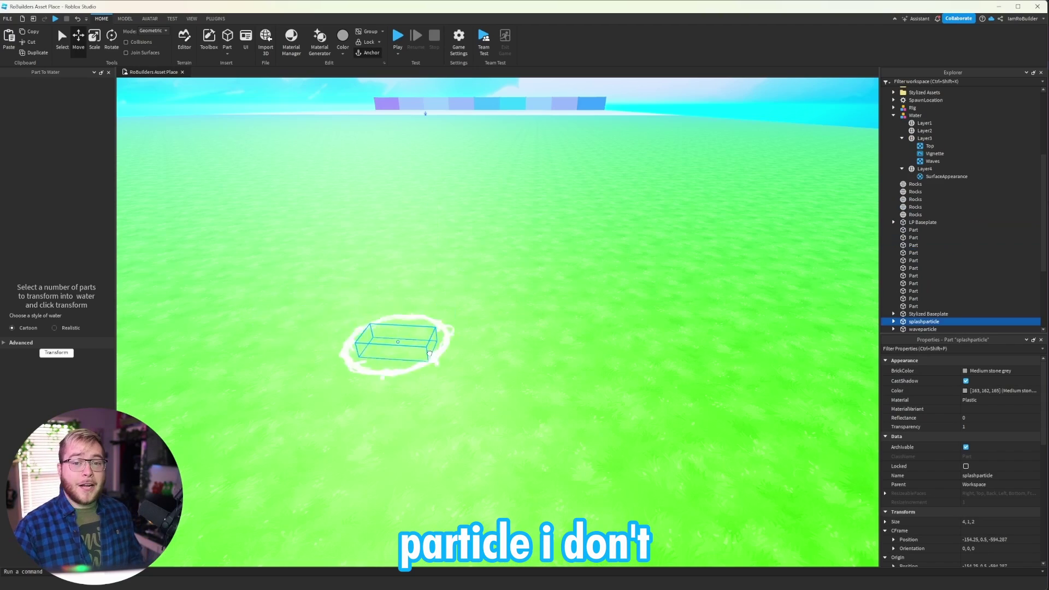
pyautogui.moveTo(397, 342); pyautogui.dragTo(545, 322)
pyautogui.press('d')
pyautogui.press('w')
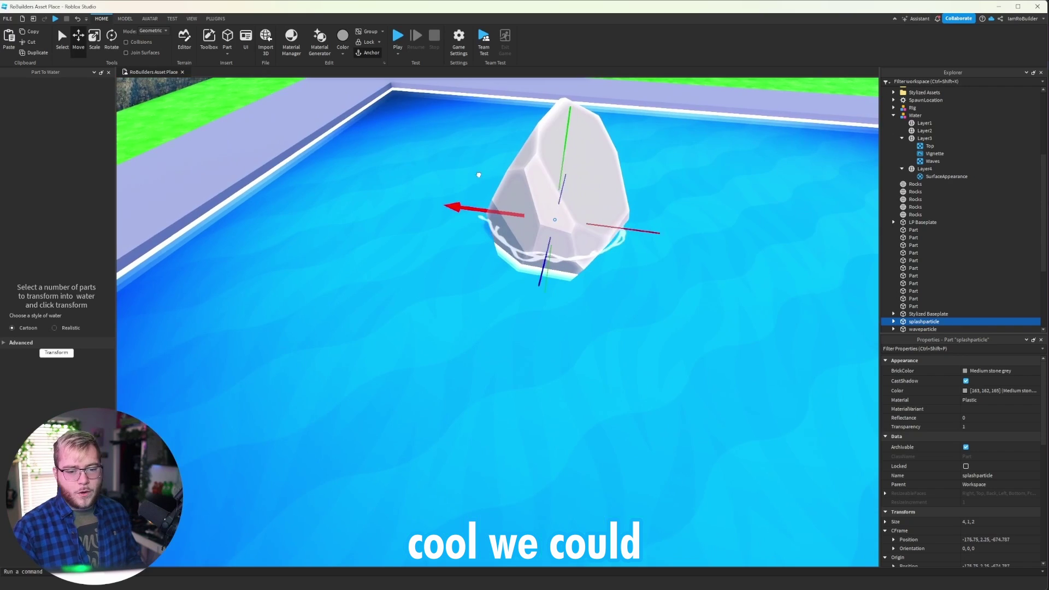
pyautogui.moveTo(477, 176); pyautogui.dragTo(482, 184)
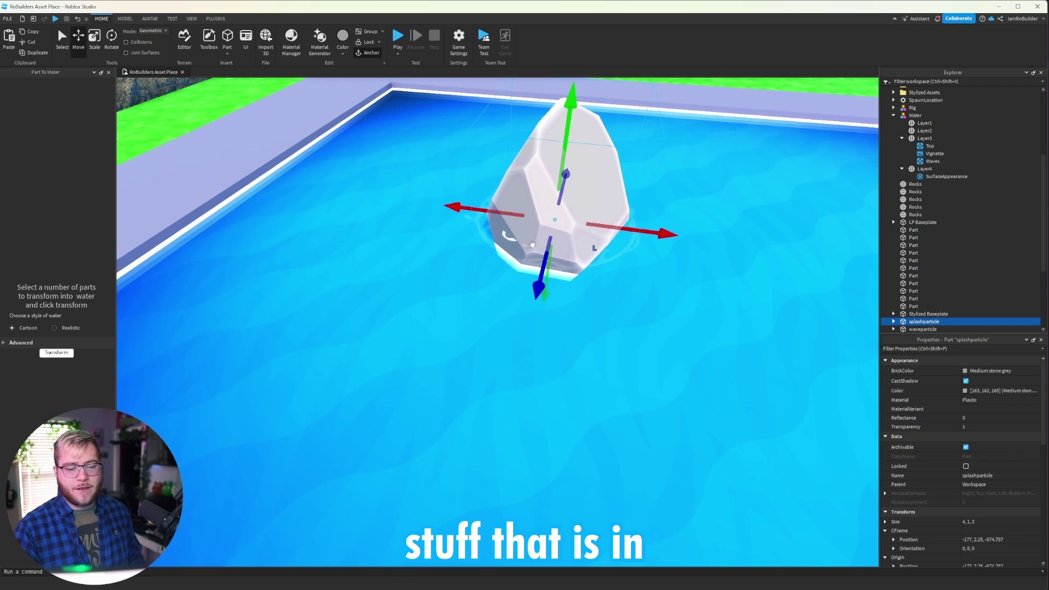
pyautogui.moveTo(541, 261); pyautogui.dragTo(541, 265)
pyautogui.press('d')
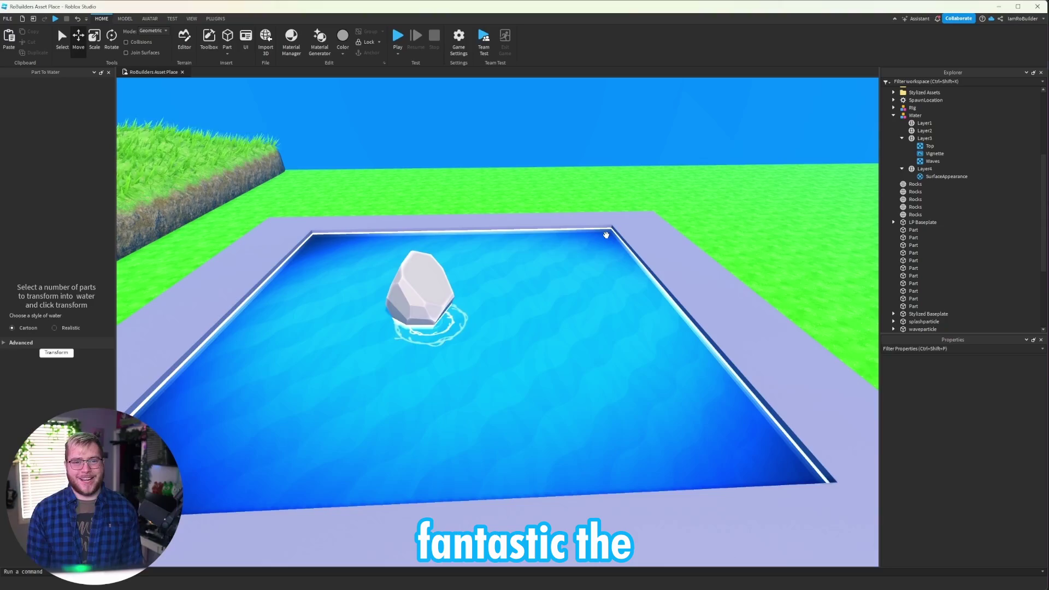
# Step: Review the bordered pool with its splash effect and the layered island pond from different angles
pyautogui.press('s')
pyautogui.press('a')
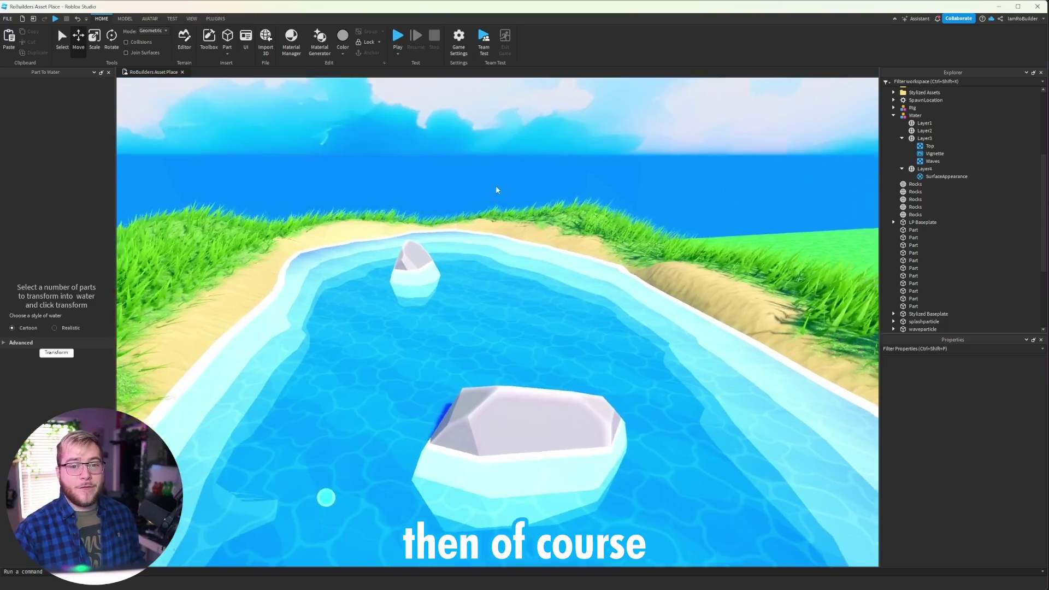
pyautogui.moveTo(497, 190); pyautogui.dragTo(537, 192, button='right')
pyautogui.press('a')
pyautogui.press('d')
pyautogui.press('a')
pyautogui.press('s')
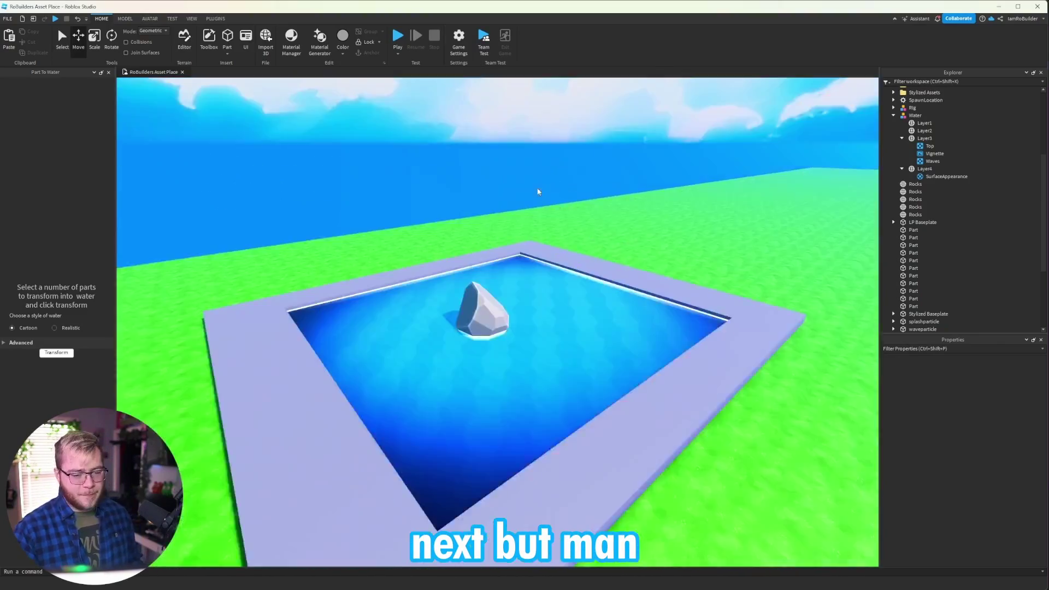
pyautogui.moveTo(538, 191); pyautogui.dragTo(538, 188, button='right')
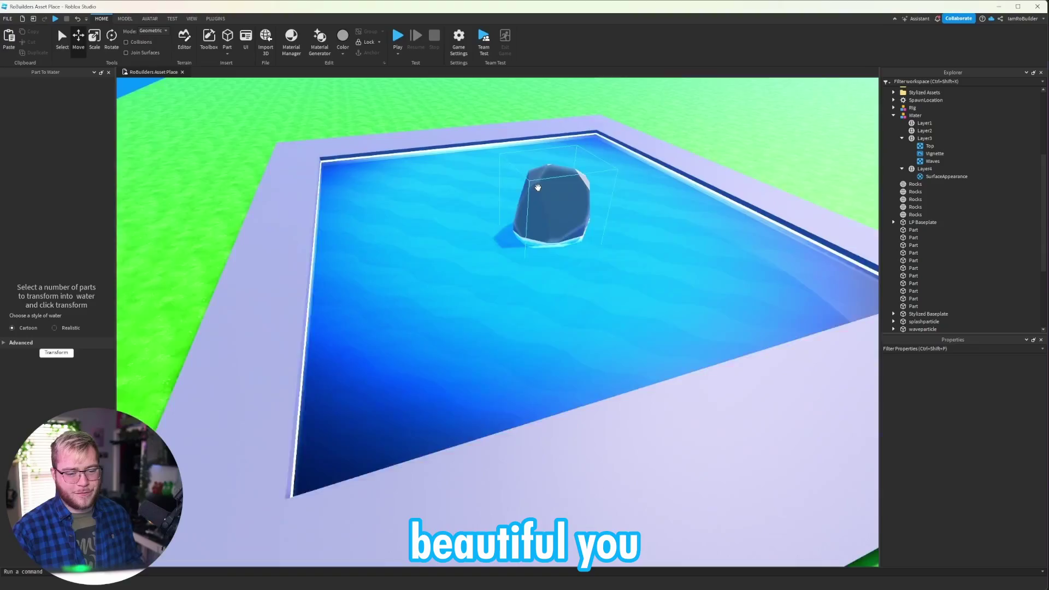